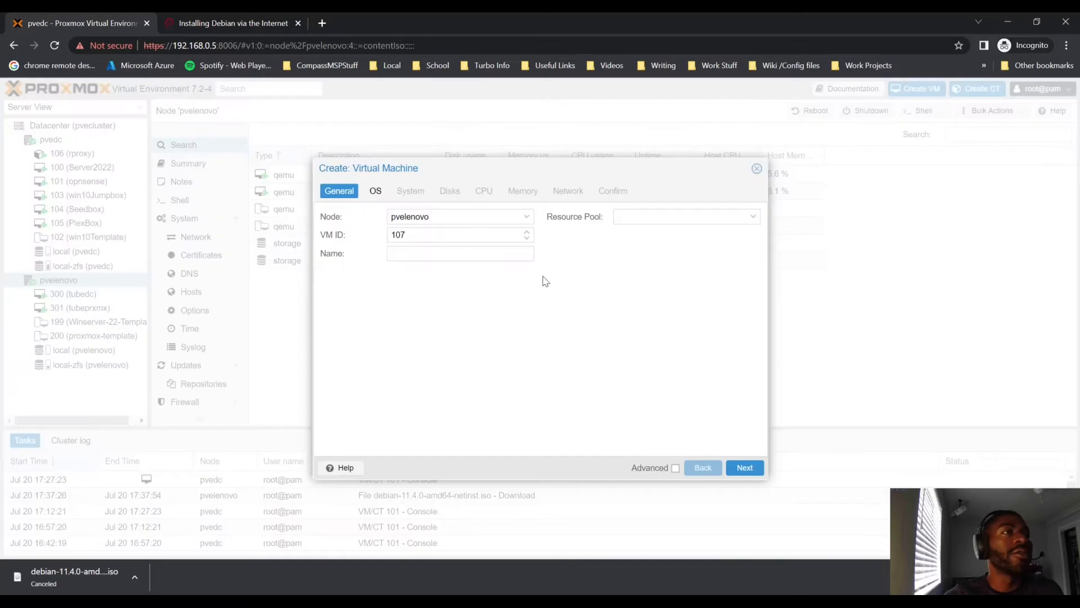
Step: Replace the suggested VM ID 107 with 201, name the VM Debian-Template, and continue to OS
double_click(461, 234)
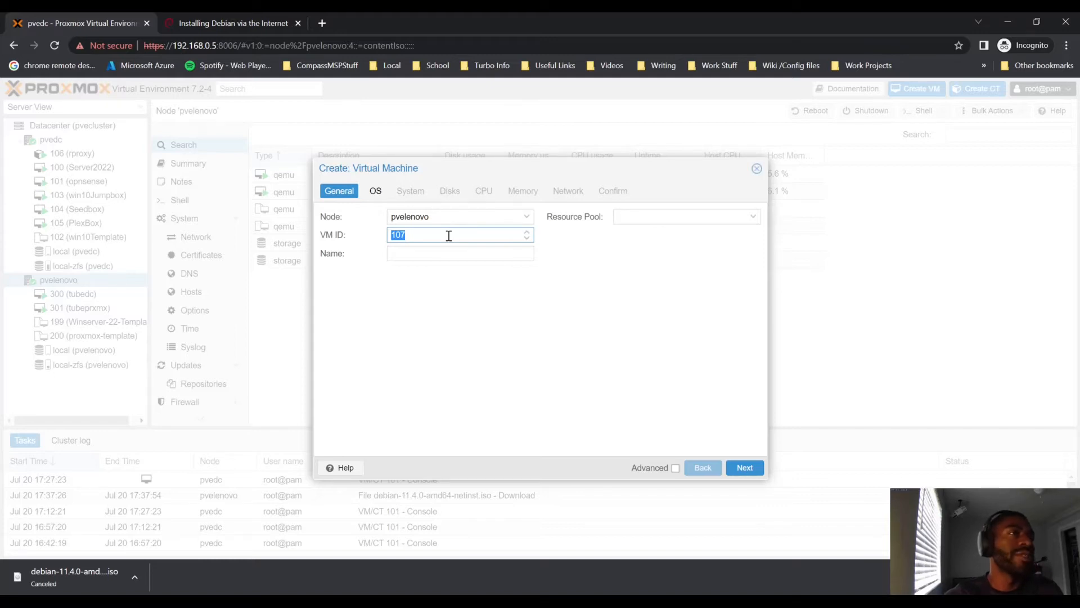
click(419, 265)
click(434, 253)
text(201)
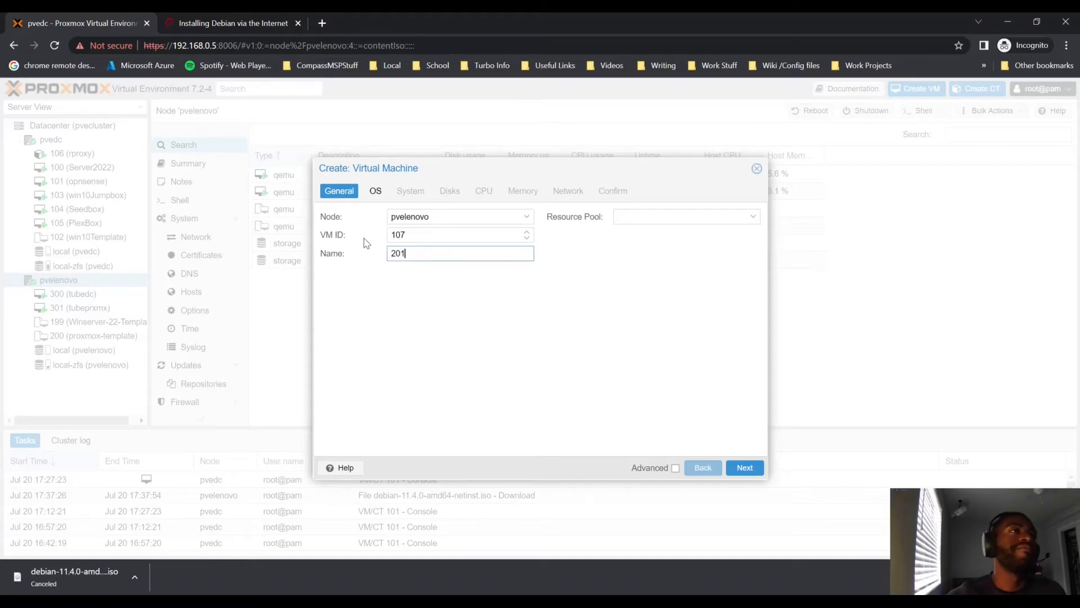
click(449, 234)
drag(448, 234, 386, 234)
text(201)
key(Tab)
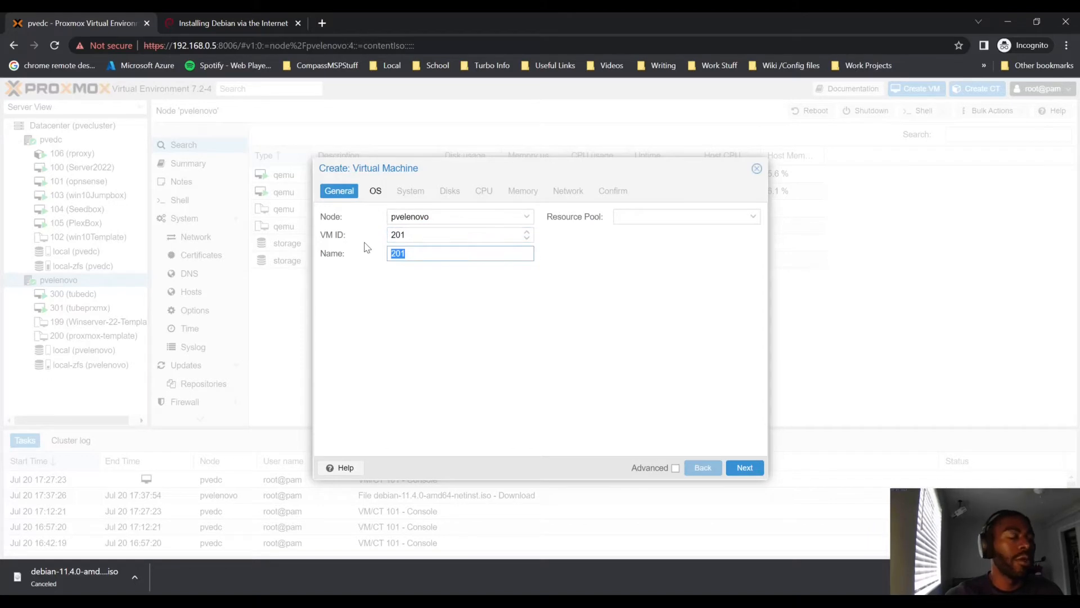
text(Debian-Template)
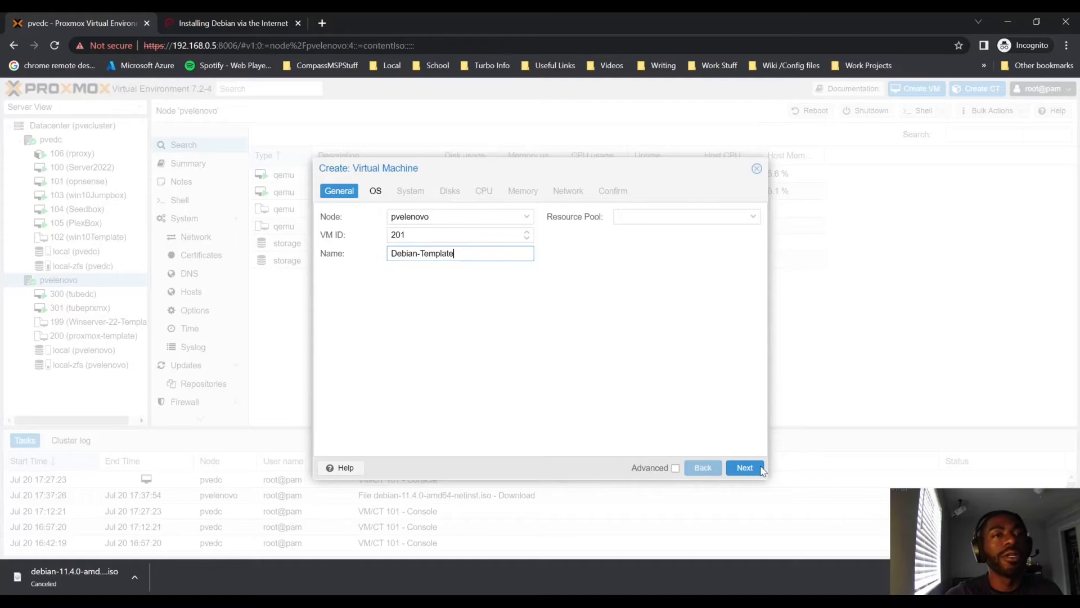
click(761, 469)
click(406, 251)
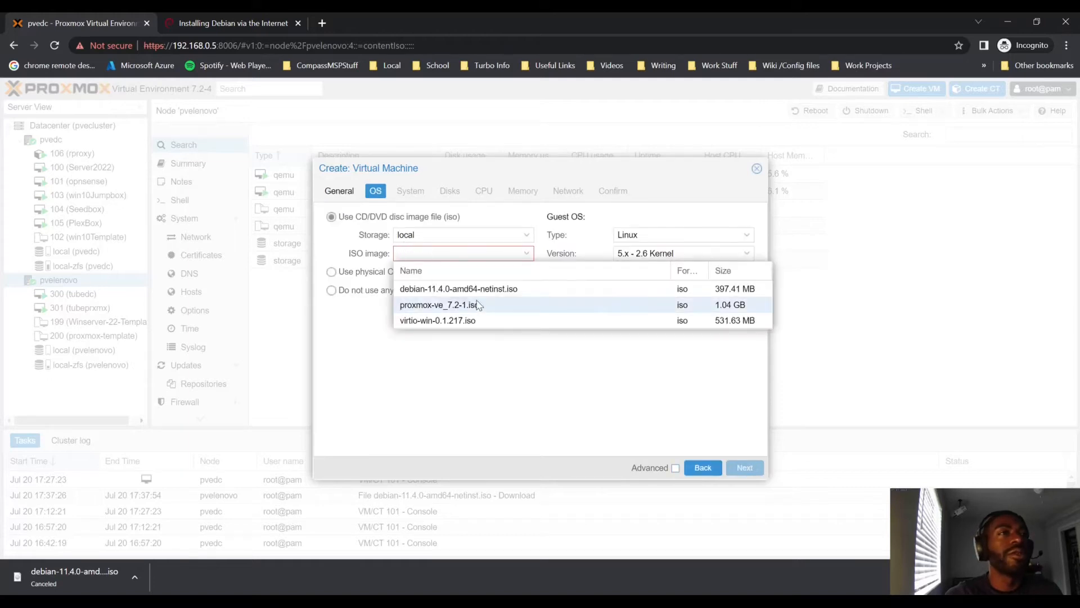
Step: Boot from debian-11.4.0-amd64-netinst.iso with Linux as the guest OS type
click(504, 289)
click(668, 235)
click(678, 249)
click(737, 469)
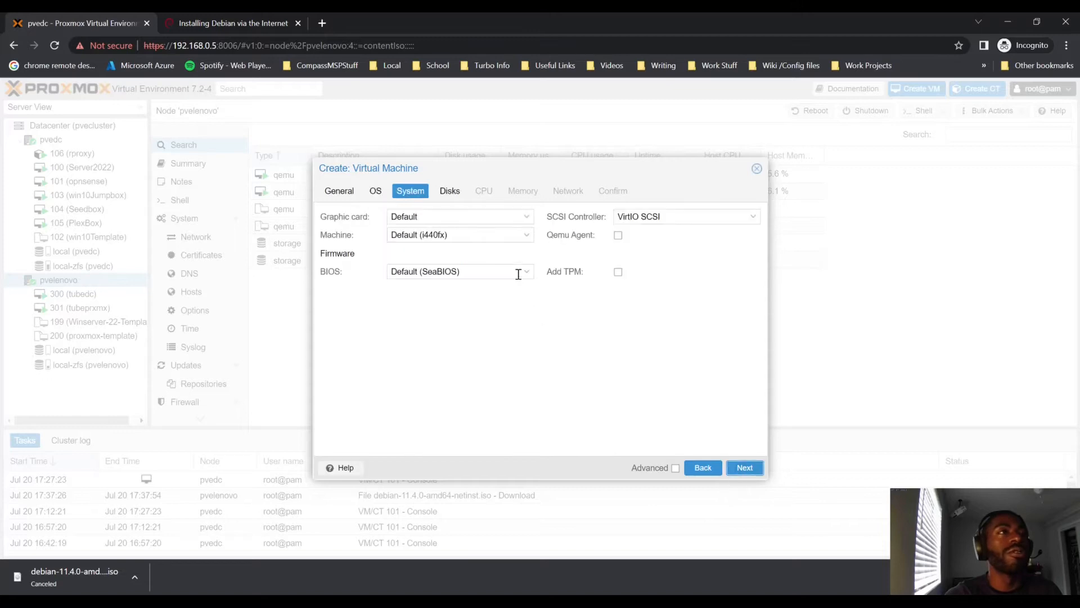
Step: Enable the QEMU guest agent and set the disk cache to Write through
click(618, 235)
click(745, 467)
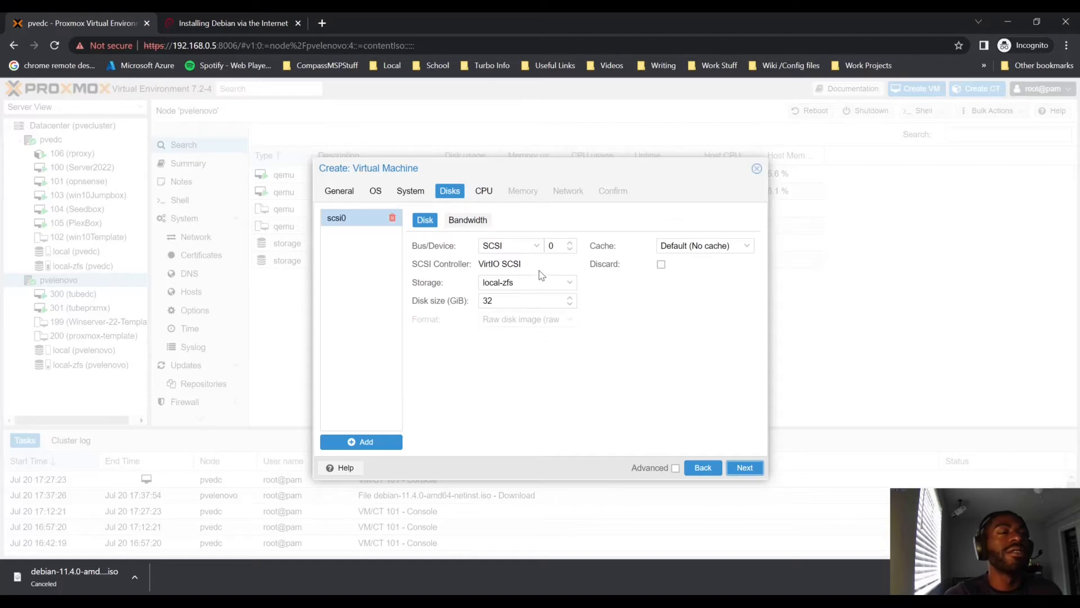
click(722, 248)
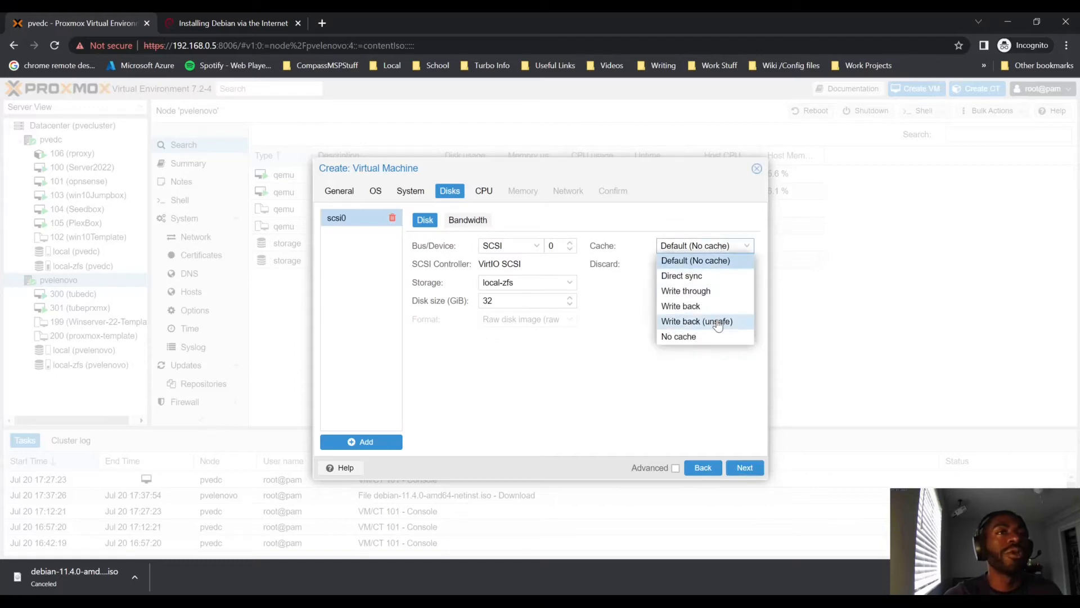
click(697, 292)
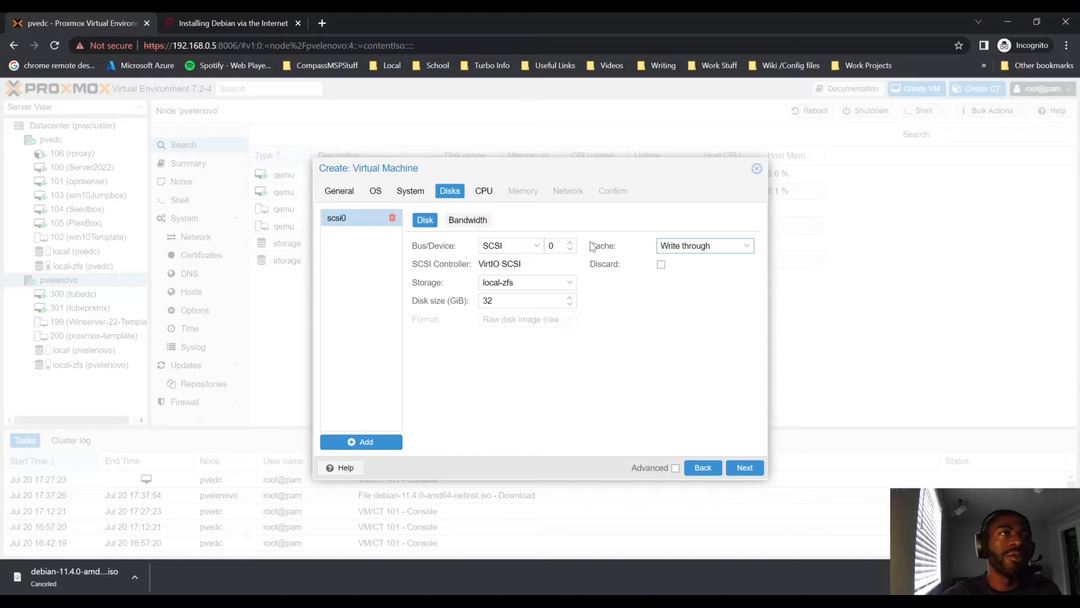
click(482, 191)
Step: Keep the default kvm64 CPU type and set memory to 2048 MiB
click(666, 217)
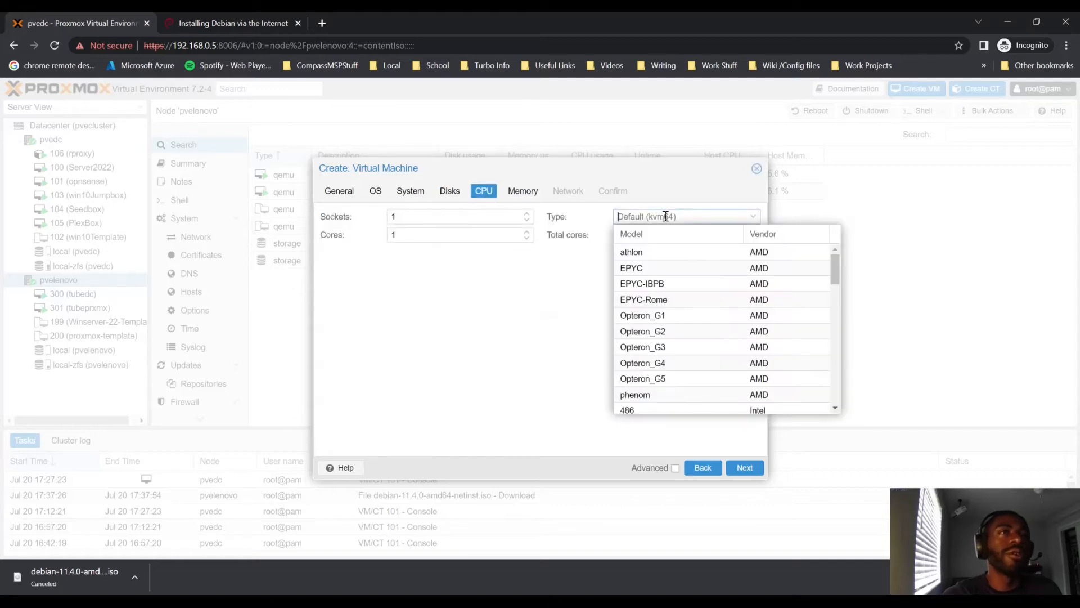
click(580, 233)
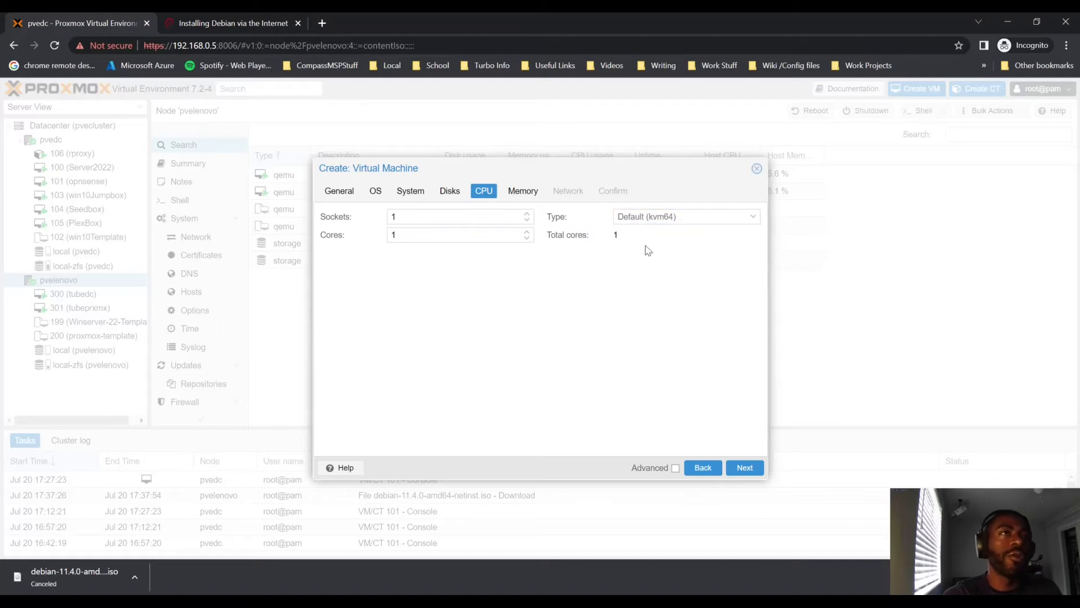
click(738, 468)
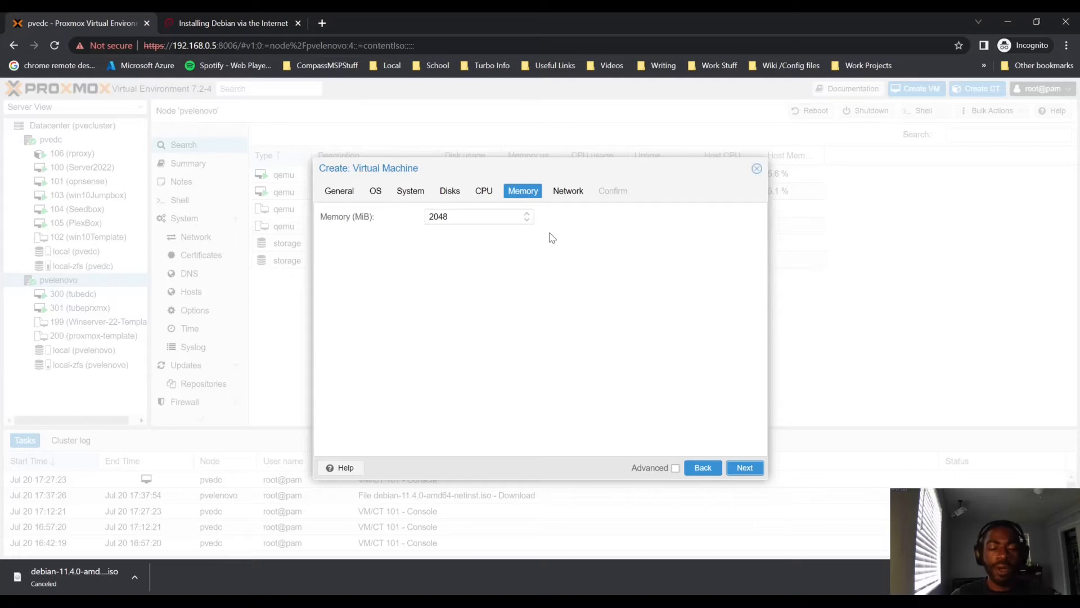
click(520, 219)
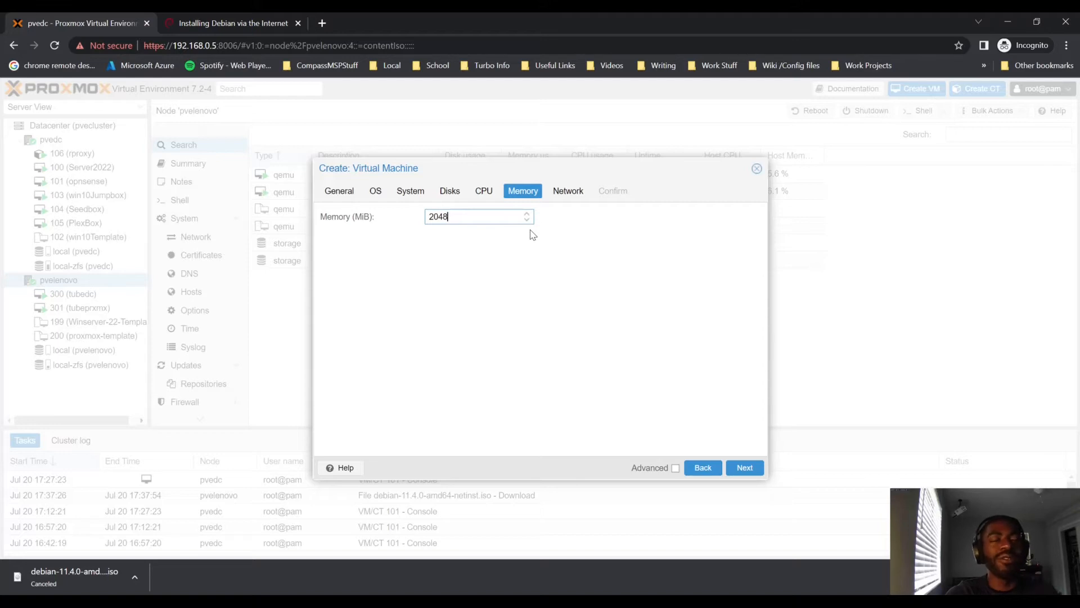
click(740, 465)
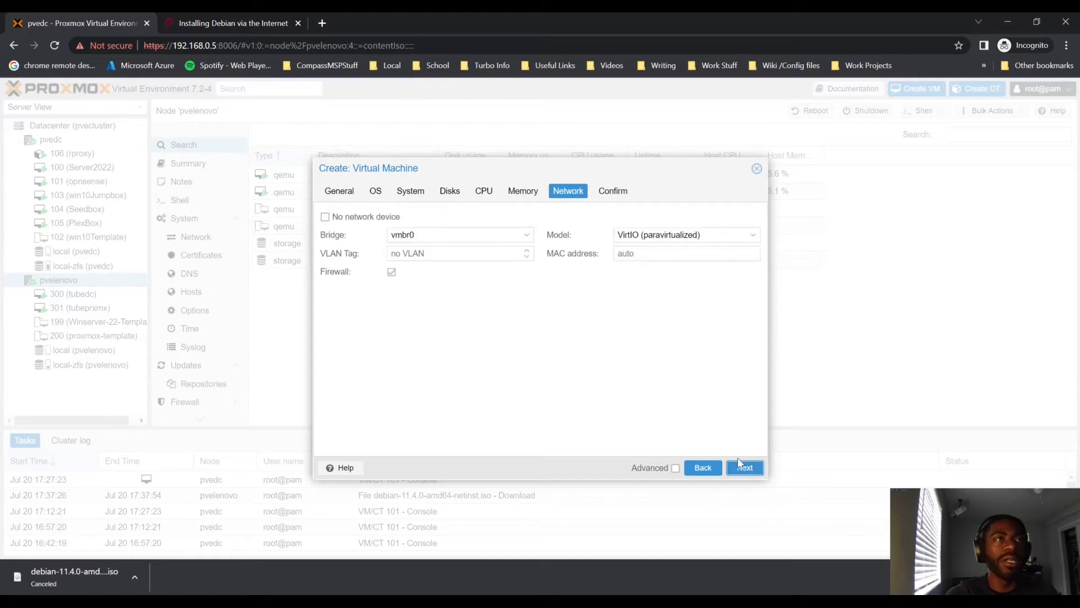
Step: Attach a VirtIO NIC on bridge vmbr1, enable start after creation, and finish the wizard
click(481, 240)
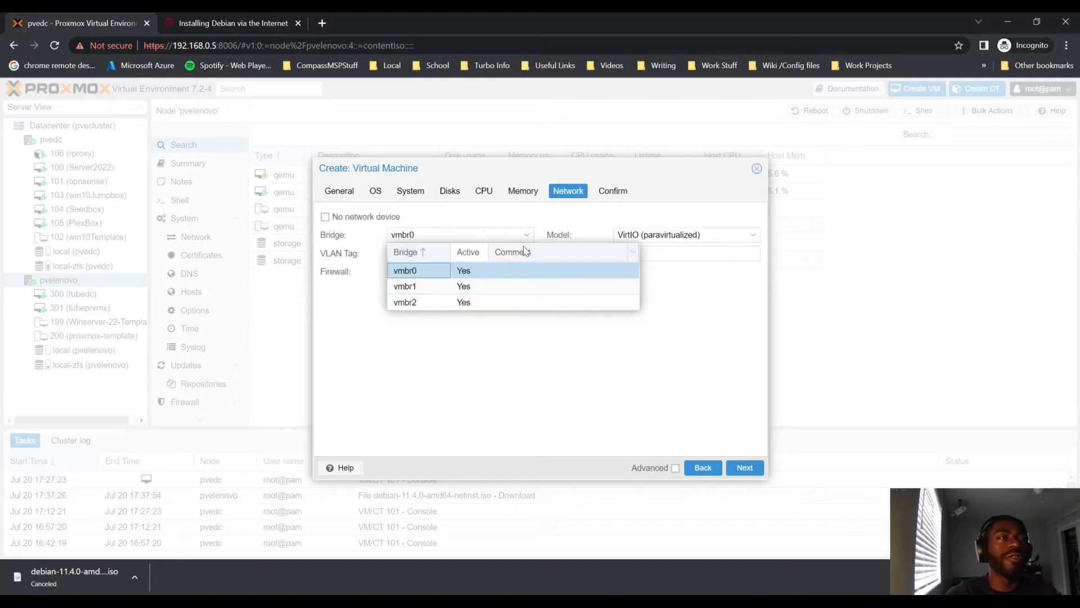
click(489, 290)
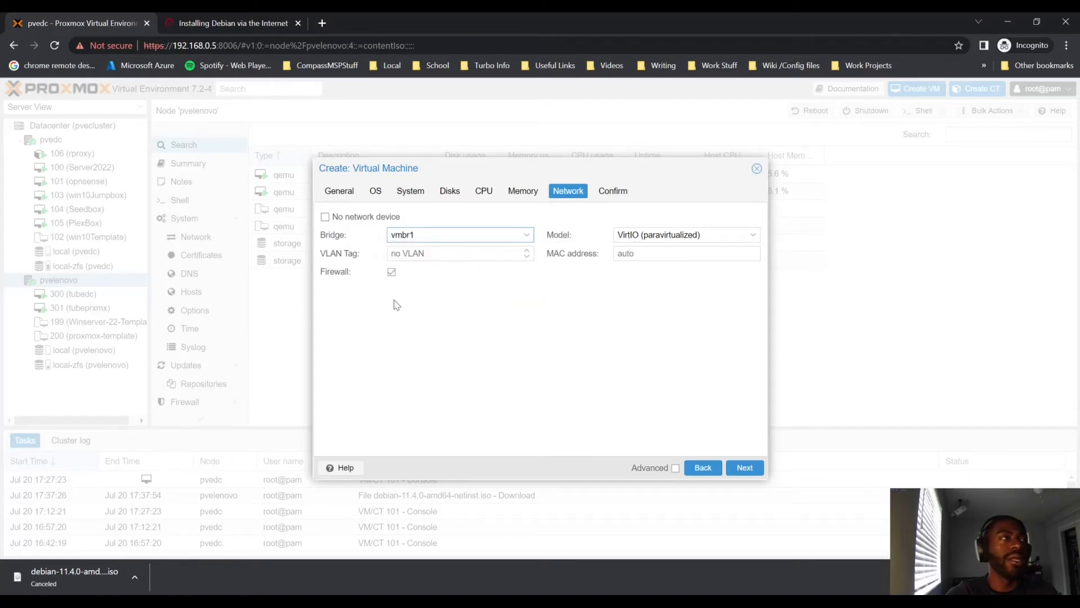
click(665, 238)
click(673, 265)
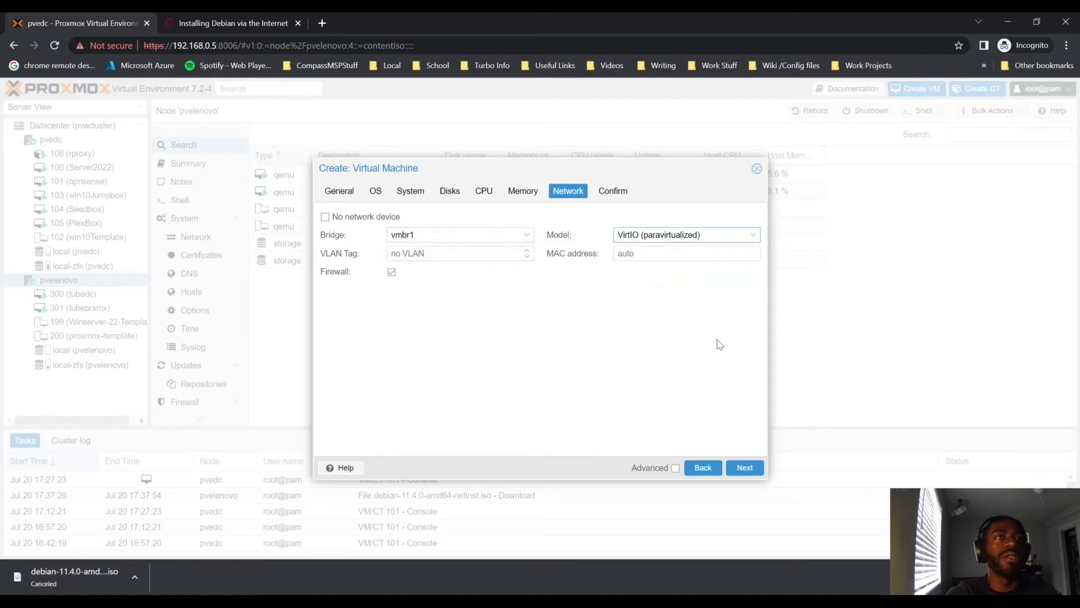
click(749, 469)
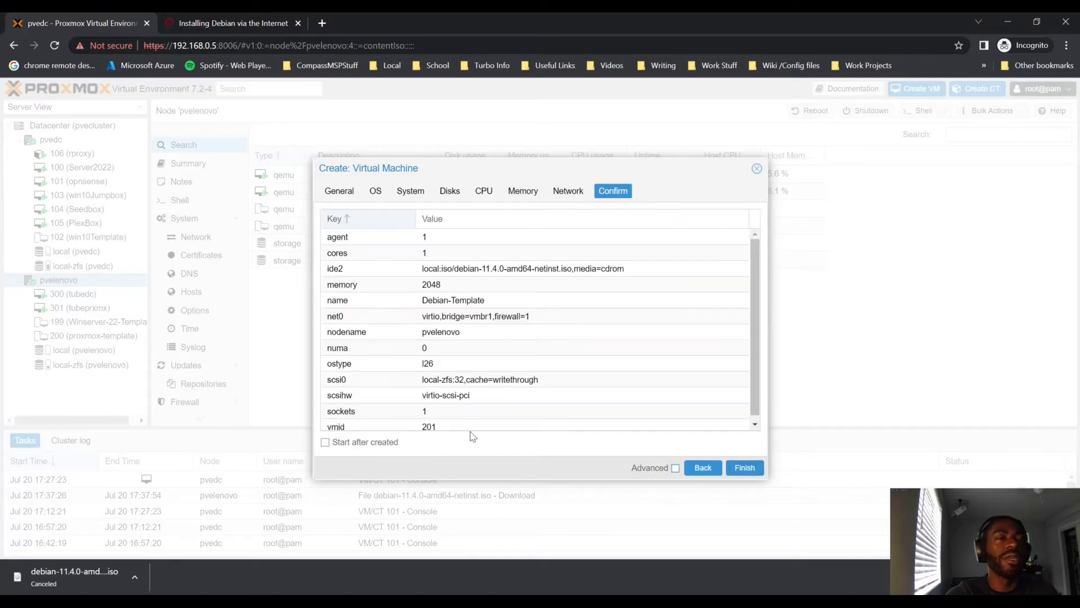
click(373, 443)
click(755, 474)
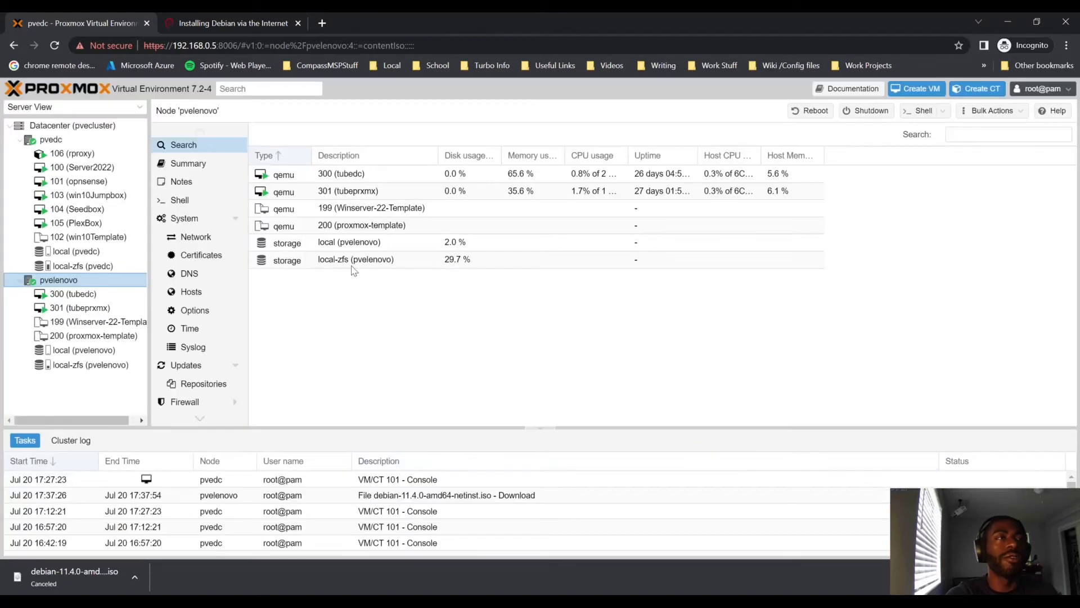
Step: Review VM 300's hardware and the pvedc node's network bridges, including vmbr0's addressing
click(109, 311)
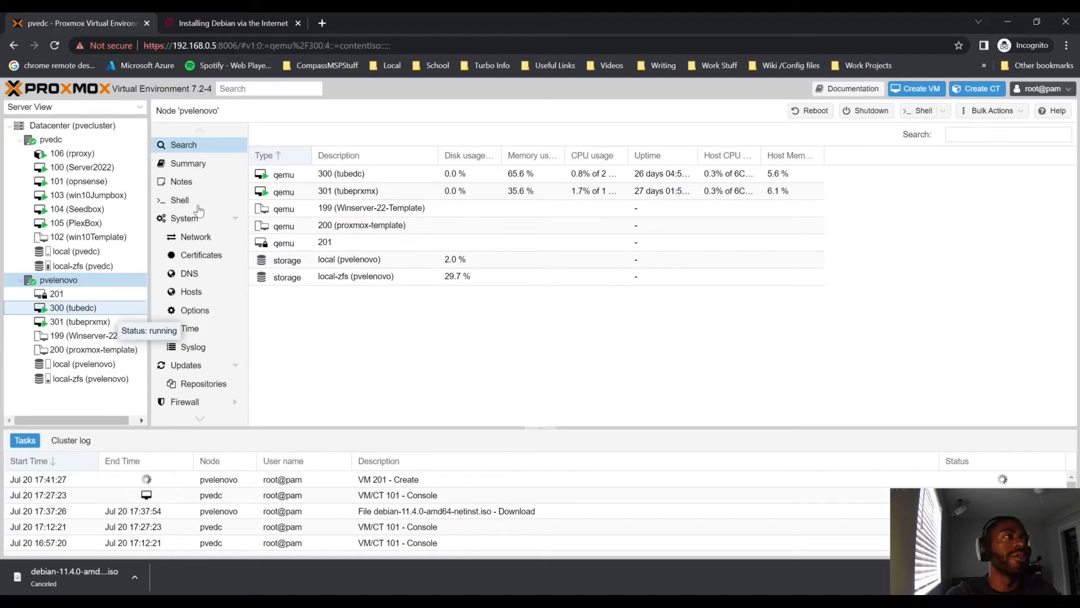
click(208, 177)
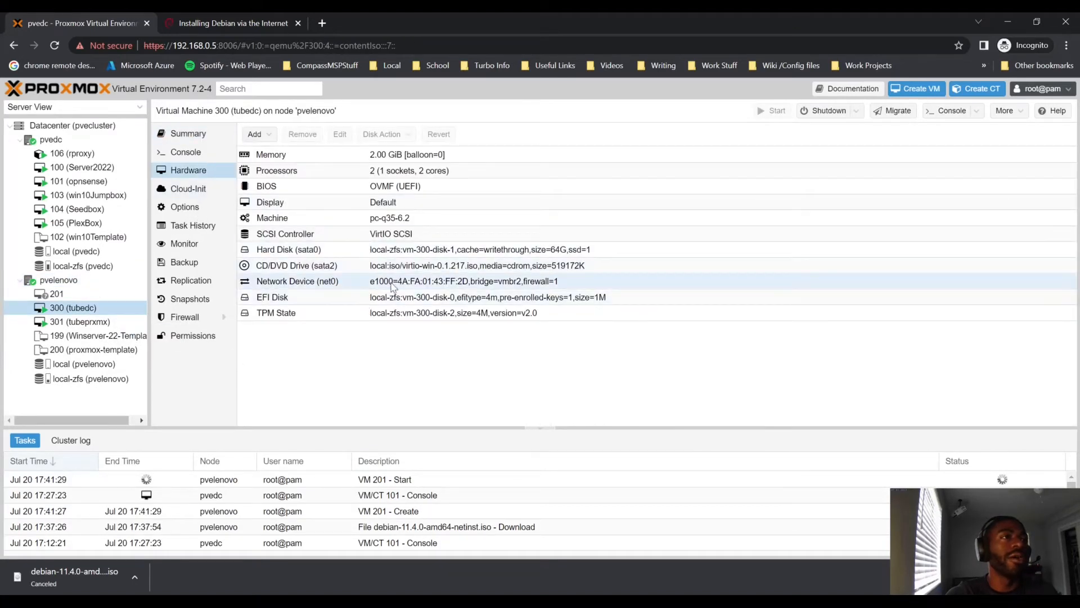
click(111, 141)
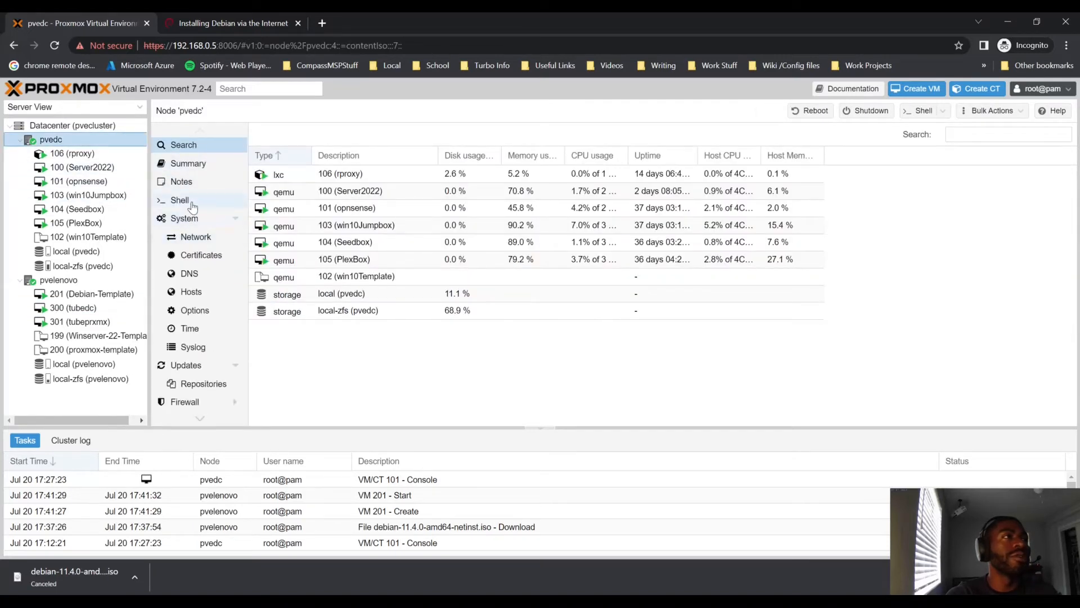
click(195, 237)
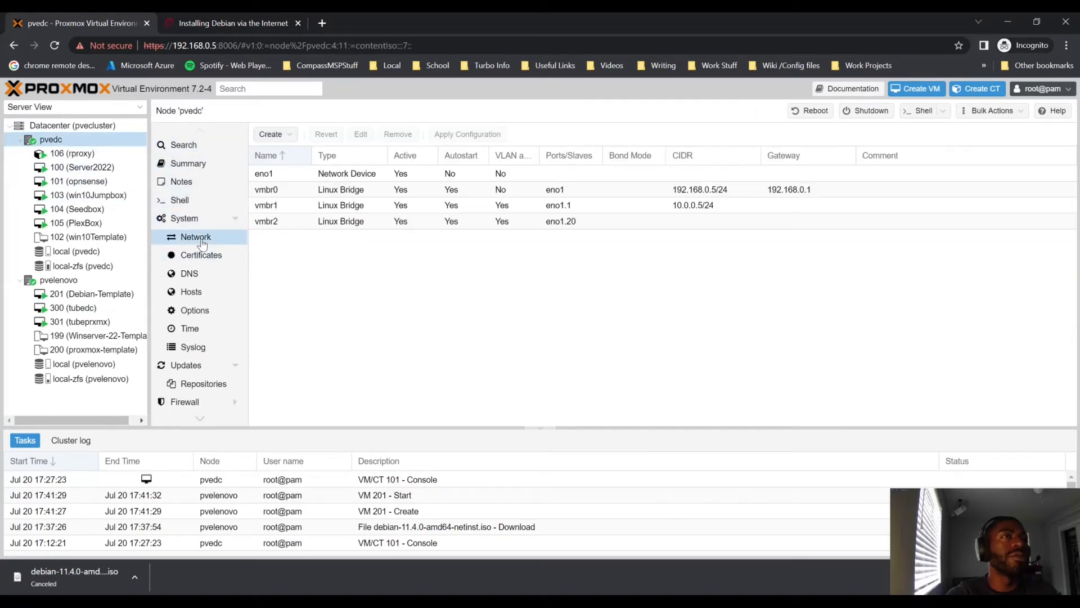
click(735, 190)
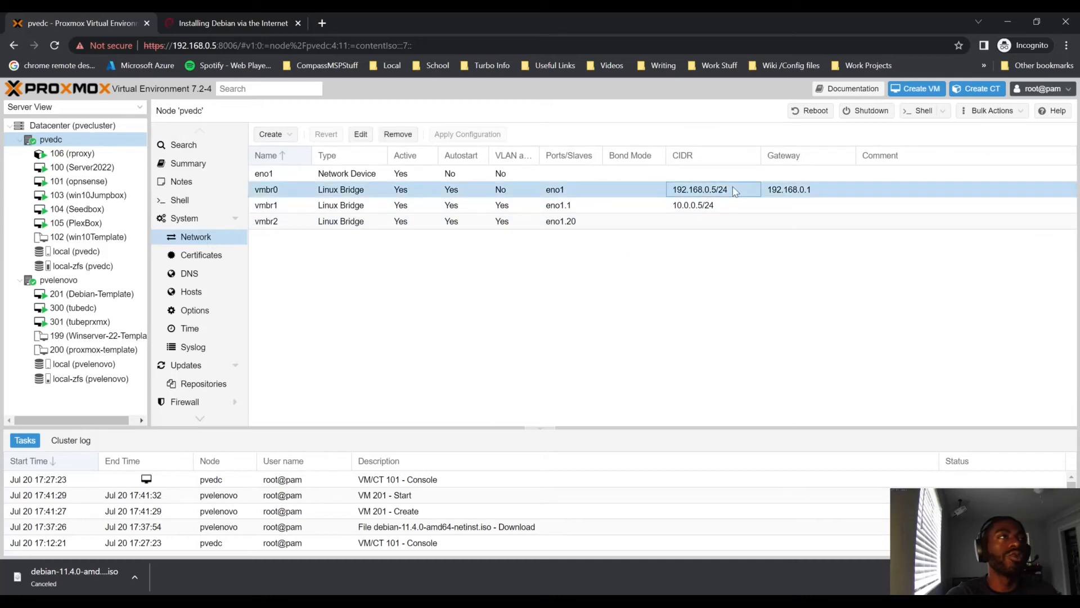
Step: Switch VM 201's network device from bridge vmbr1 to vmbr0
click(103, 299)
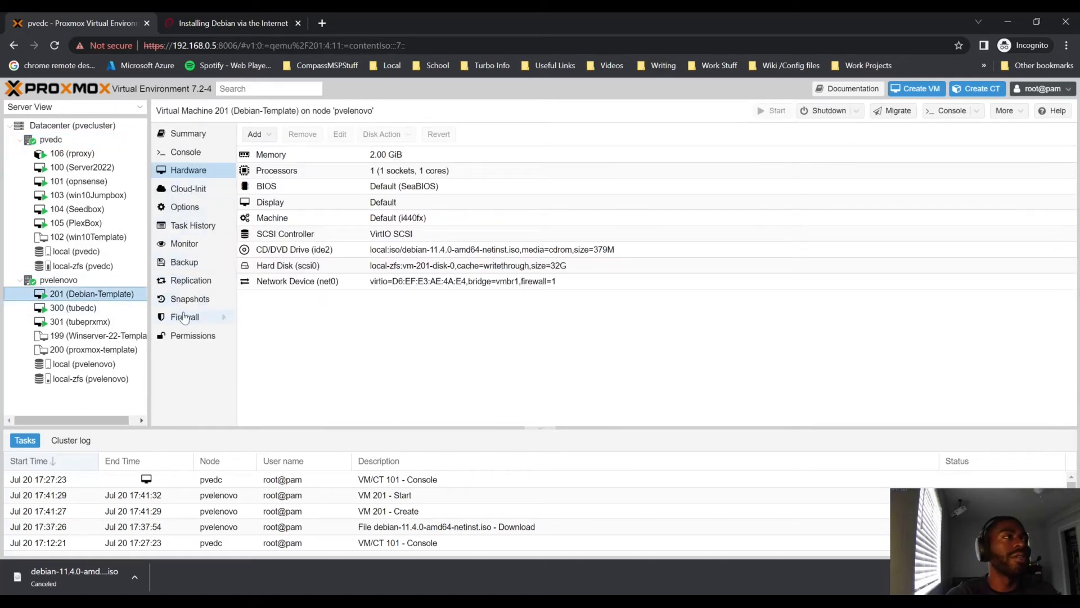
double_click(408, 281)
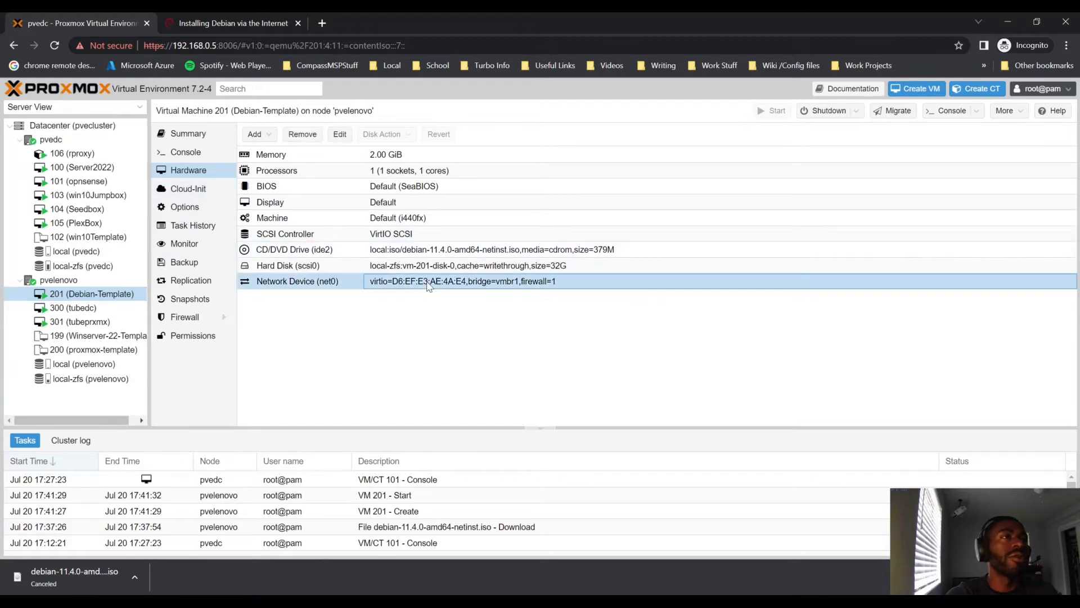
click(527, 299)
click(501, 334)
click(650, 364)
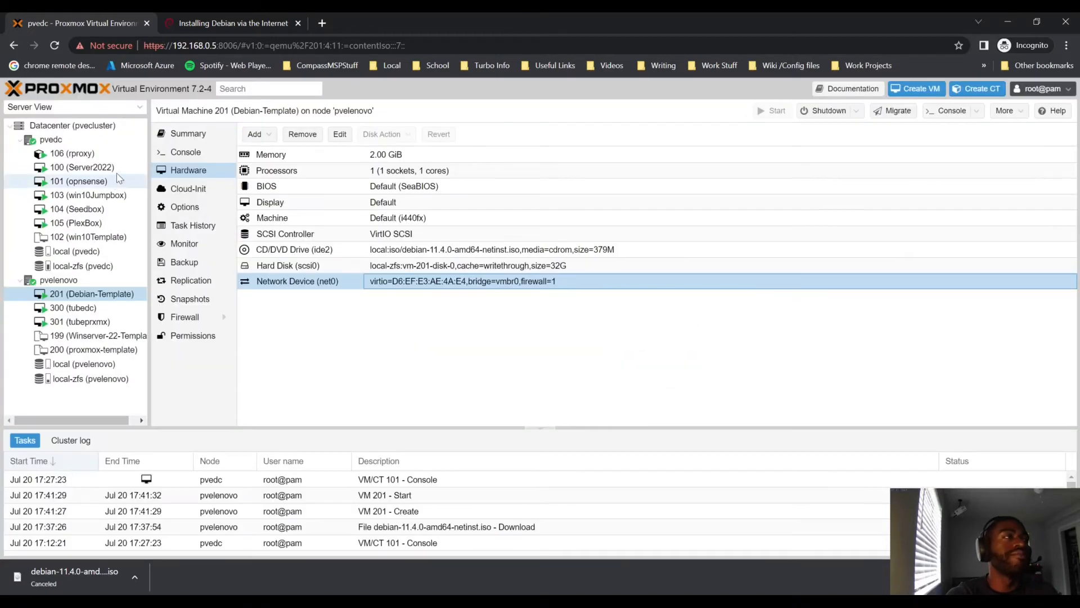
click(185, 152)
Step: Enlarge the console and start the Debian Graphical install from the boot menu
drag(576, 436, 588, 516)
key(Down)
key(Up)
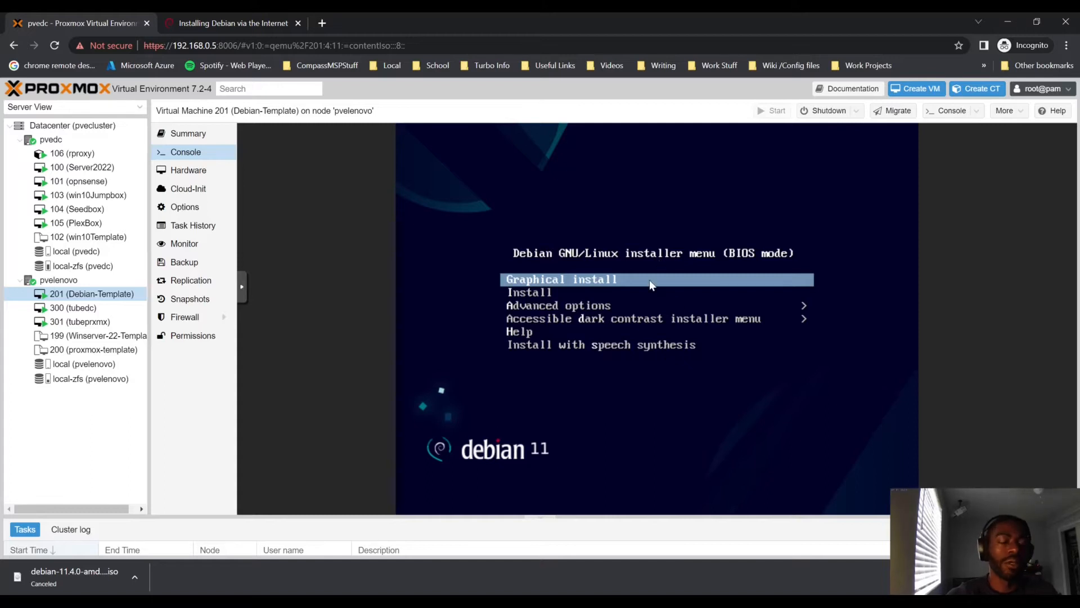
key(Return)
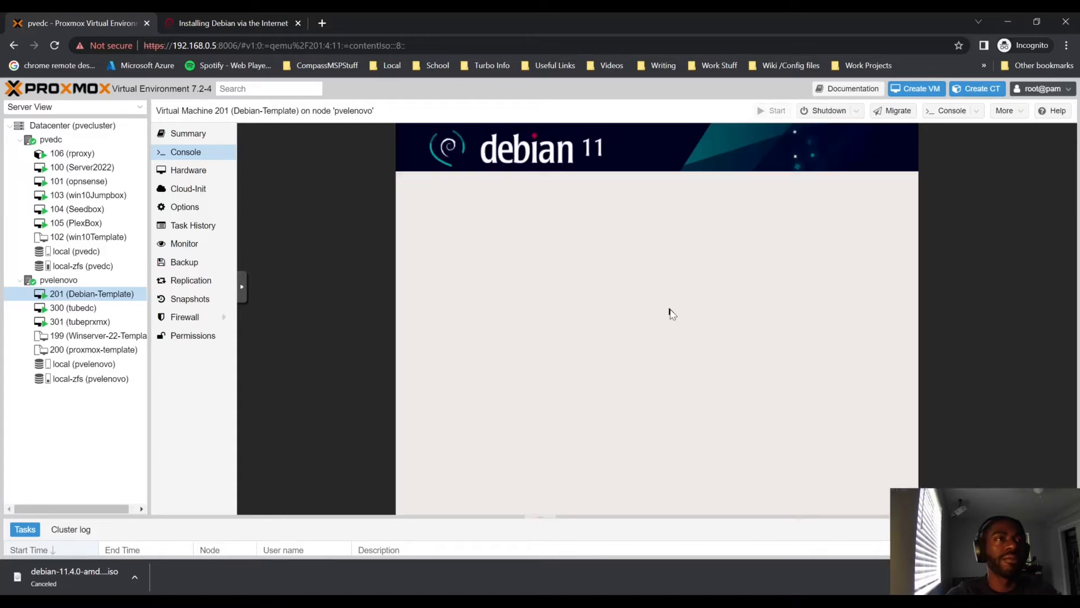
Step: Accept the default language, United States location, and American English keyboard
click(861, 499)
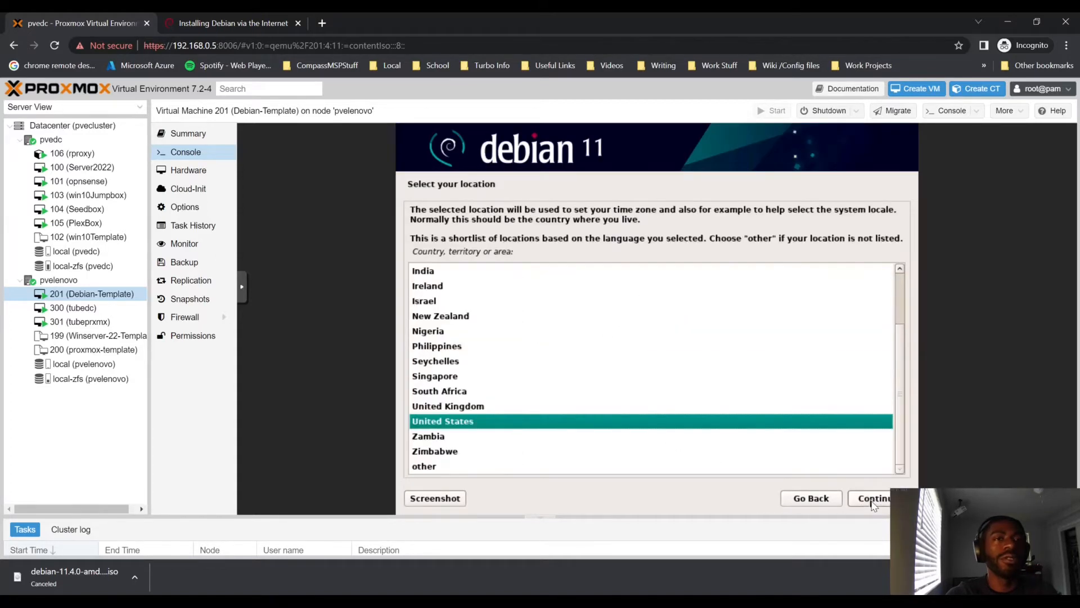
click(871, 503)
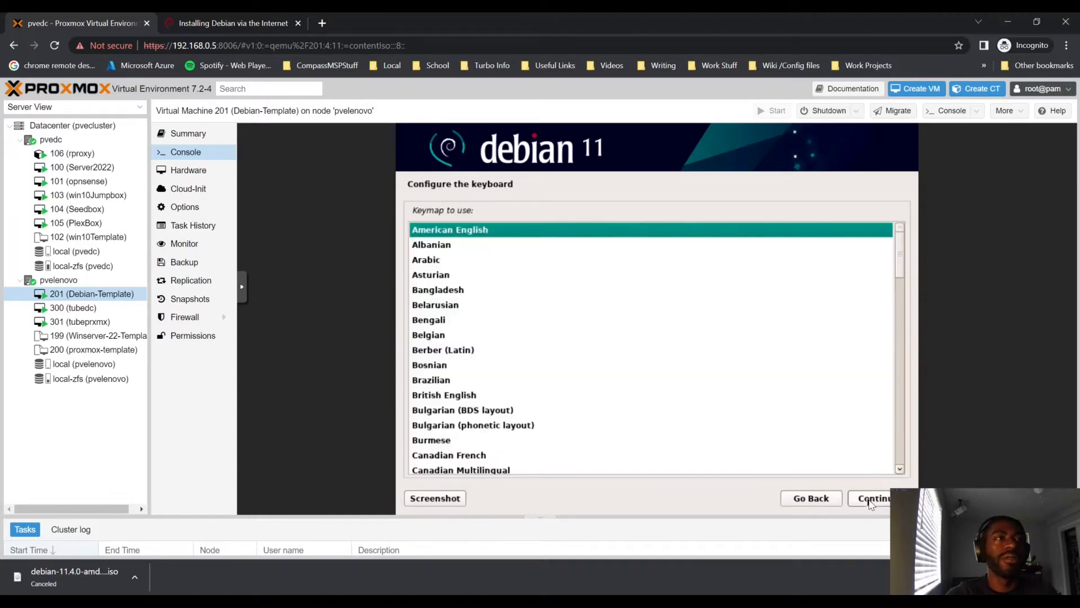
click(870, 503)
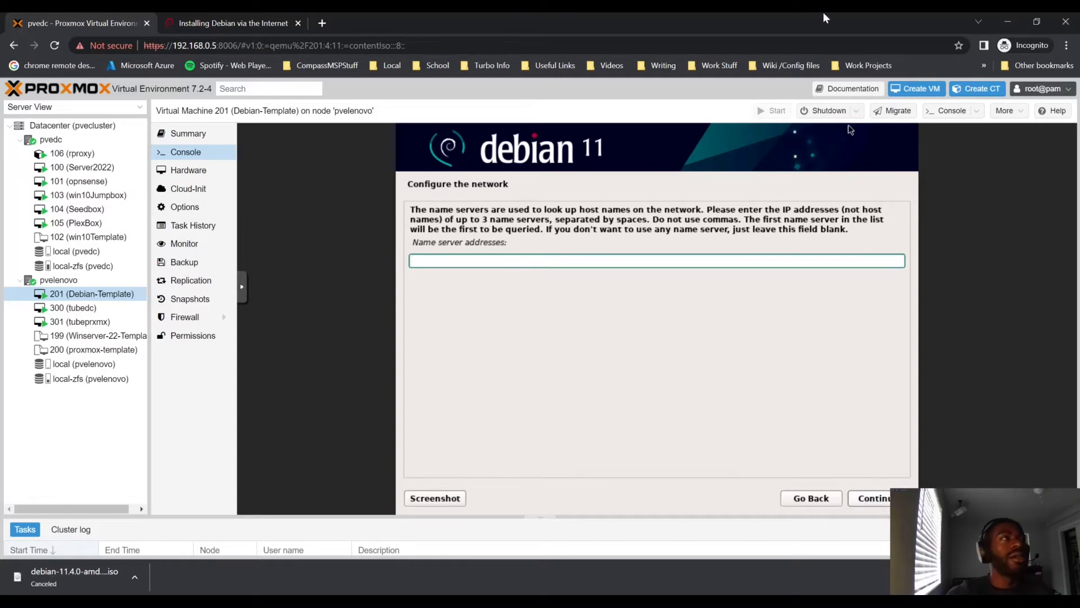
click(85, 180)
click(94, 169)
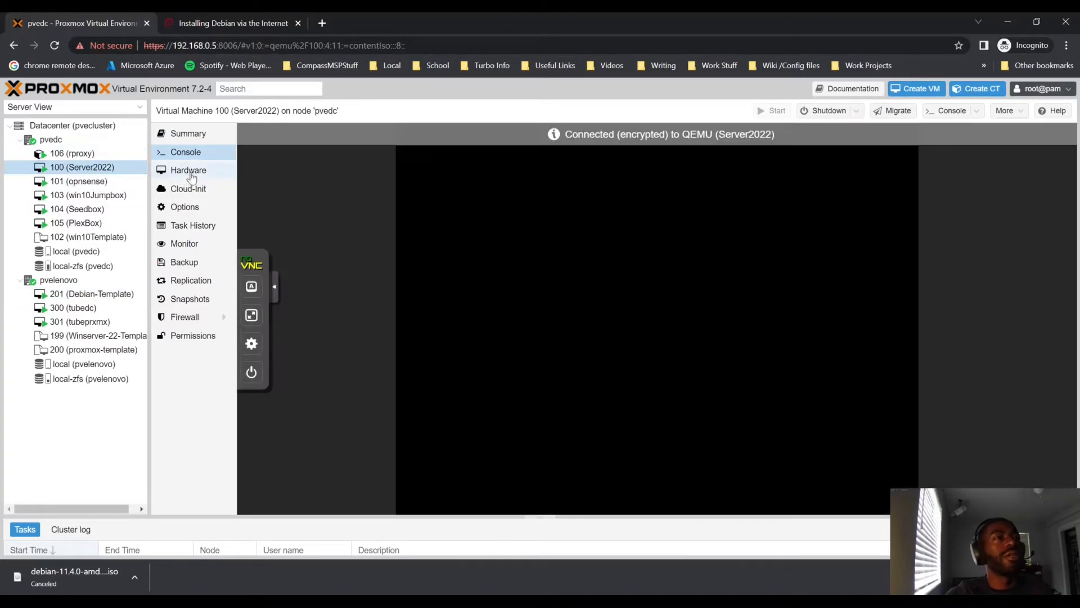
click(189, 171)
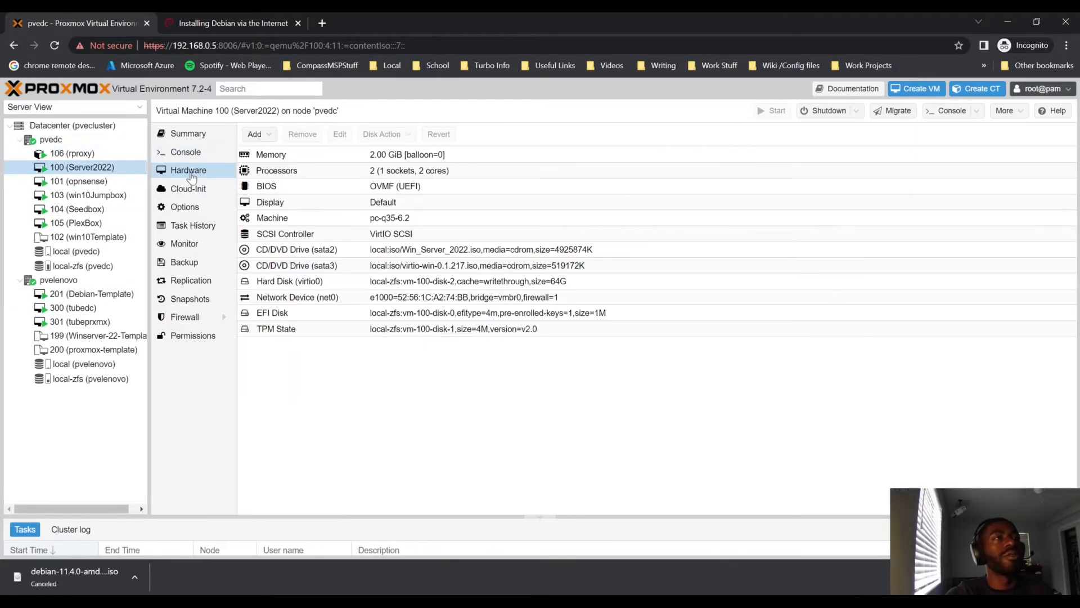
click(198, 133)
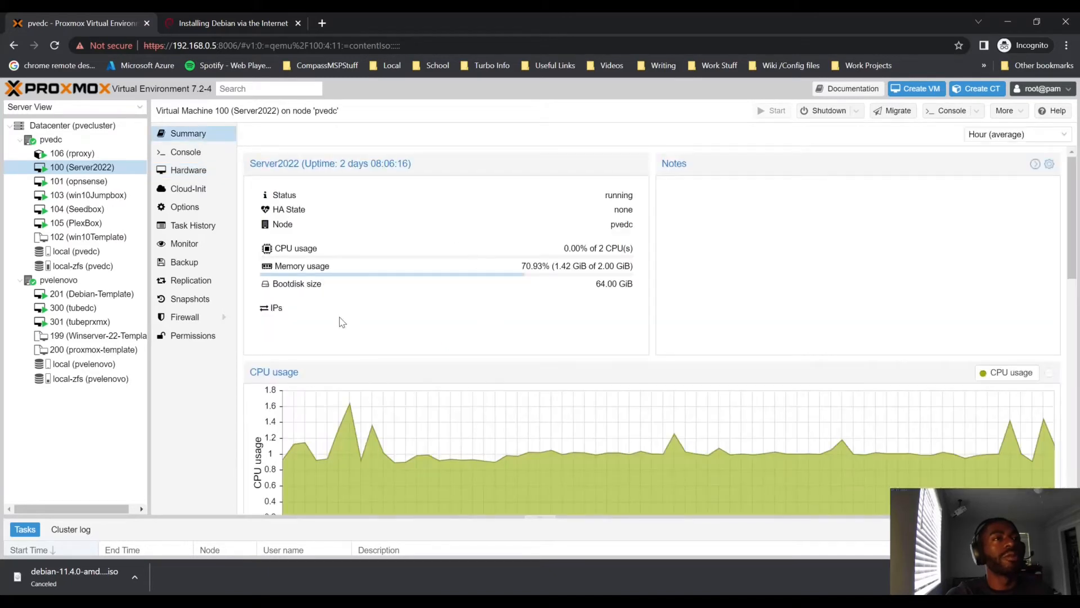
scroll(315, 308, down, 5)
scroll(552, 316, up, 5)
click(194, 151)
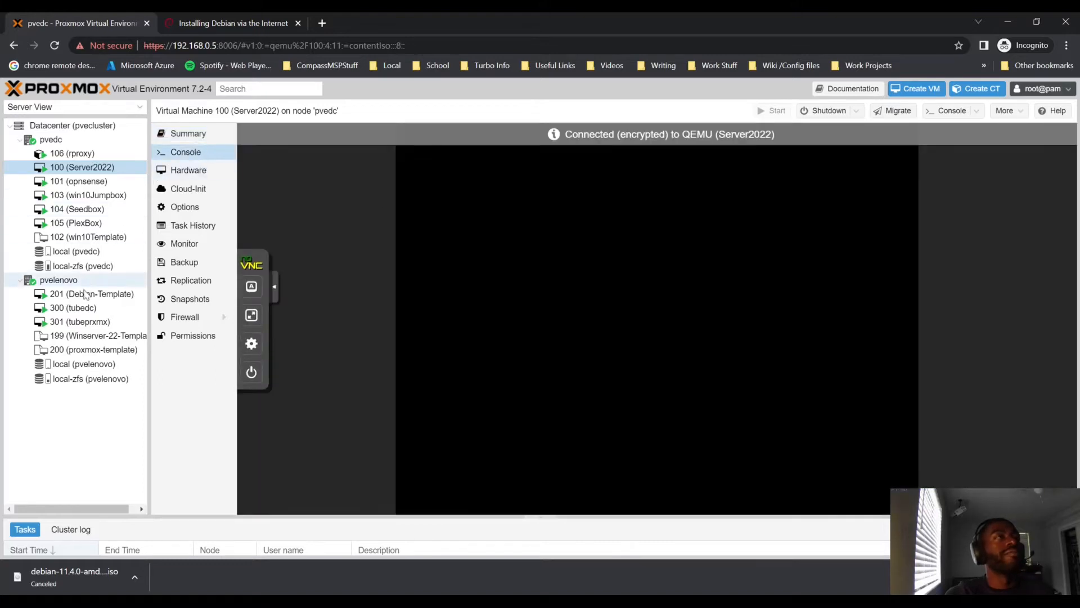
click(90, 294)
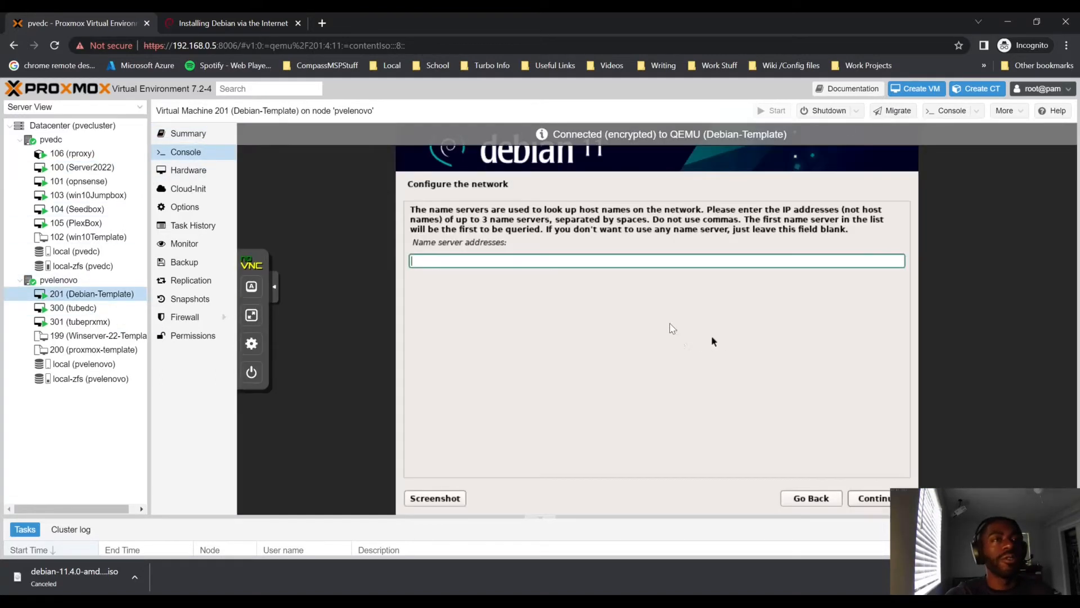
Step: Enter name server 1.1.1.1, then go back and retry autoconfiguration with a DHCP hostname
text(1.1.1.1)
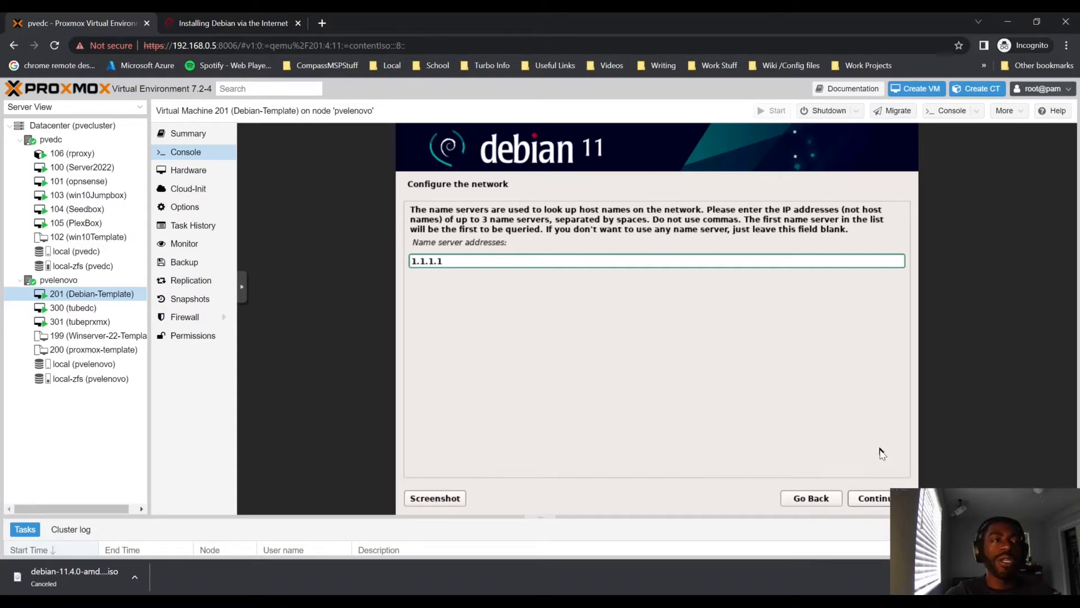
click(876, 502)
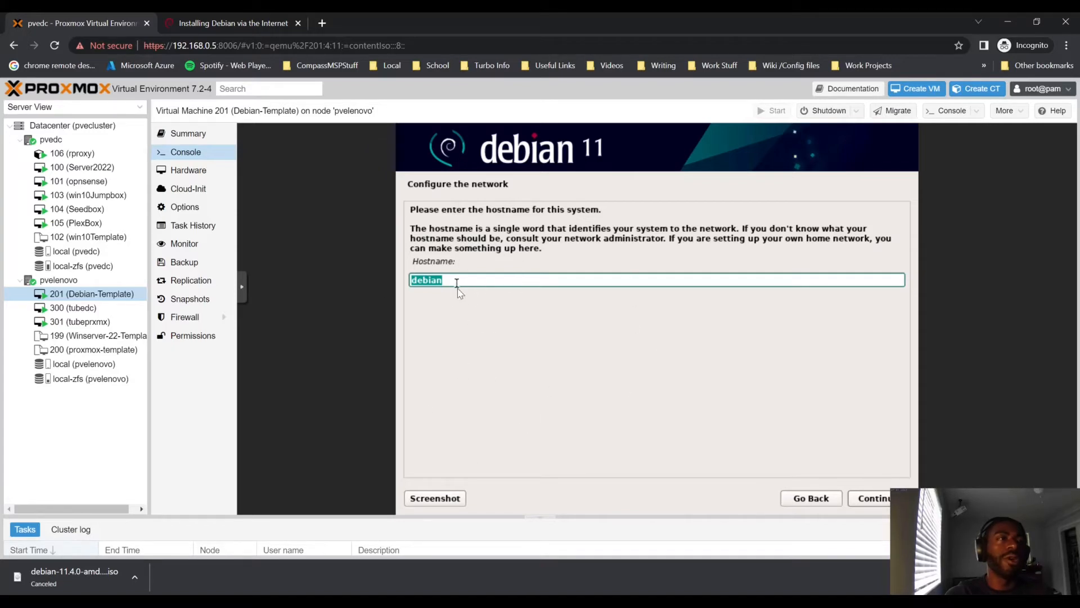
click(803, 512)
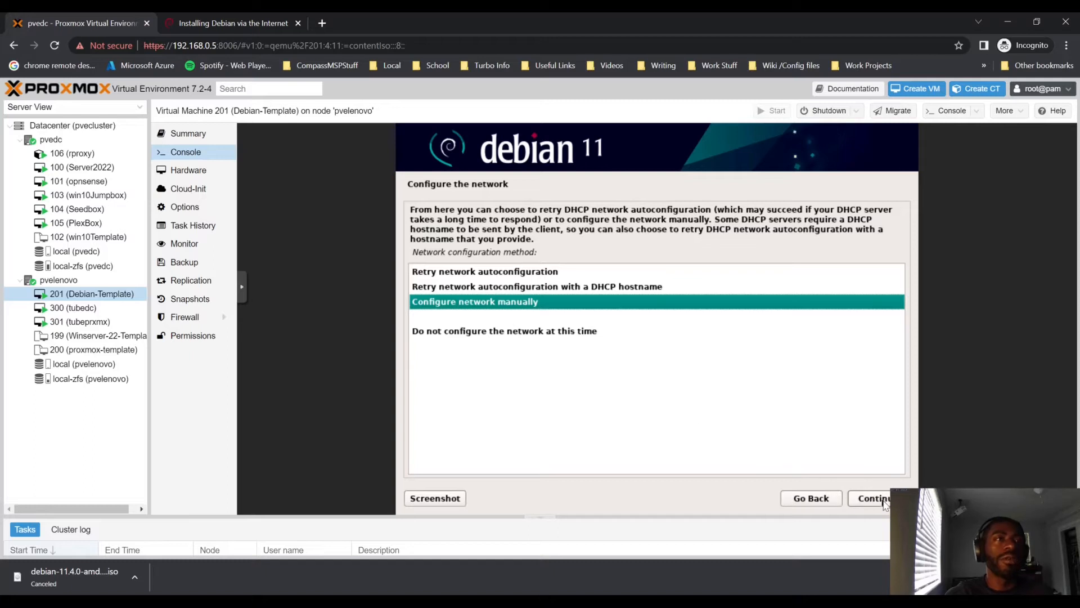
click(589, 276)
click(601, 288)
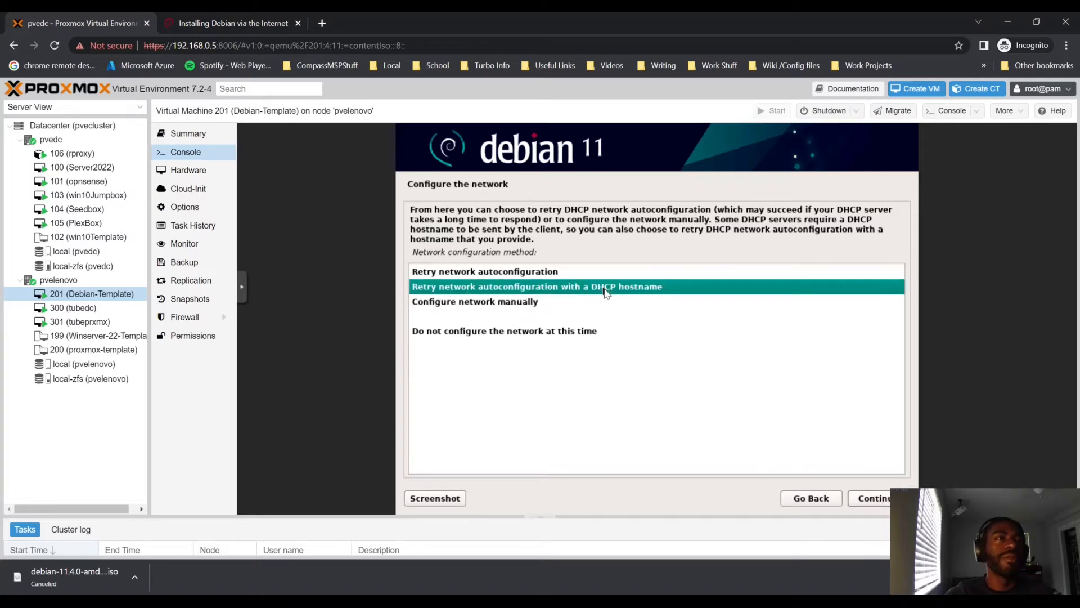
click(881, 498)
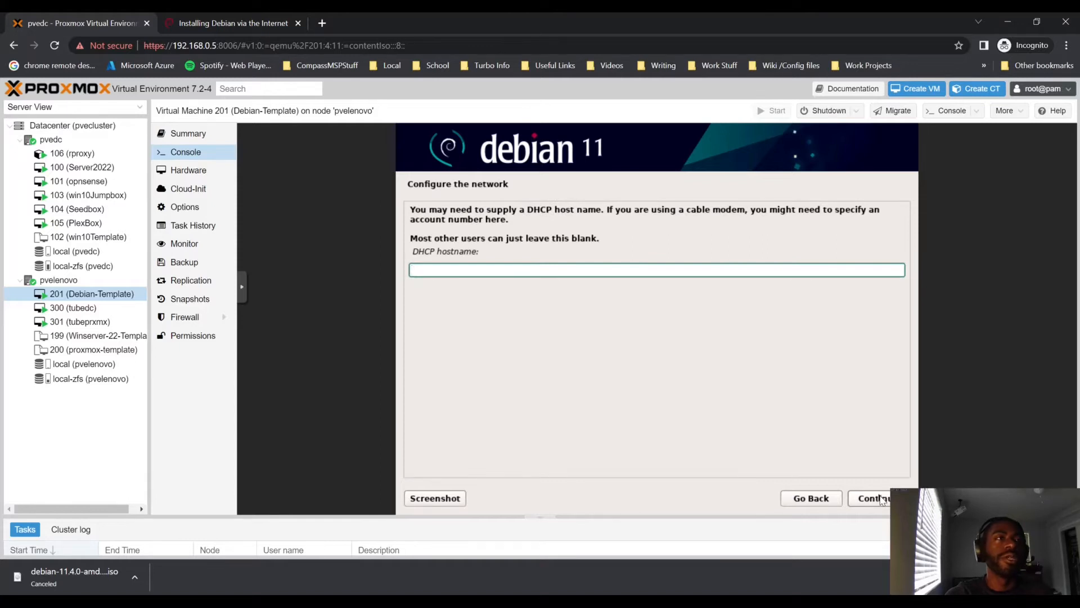
Step: Use DHCP hostname debian-template, reconfirm 1.1.1.1 and the hostname, and leave the domain blank
text(debian-)
text(exampl)
key(BackSpace)
key(BackSpace)
key(BackSpace)
key(BackSpace)
key(BackSpace)
text(m)
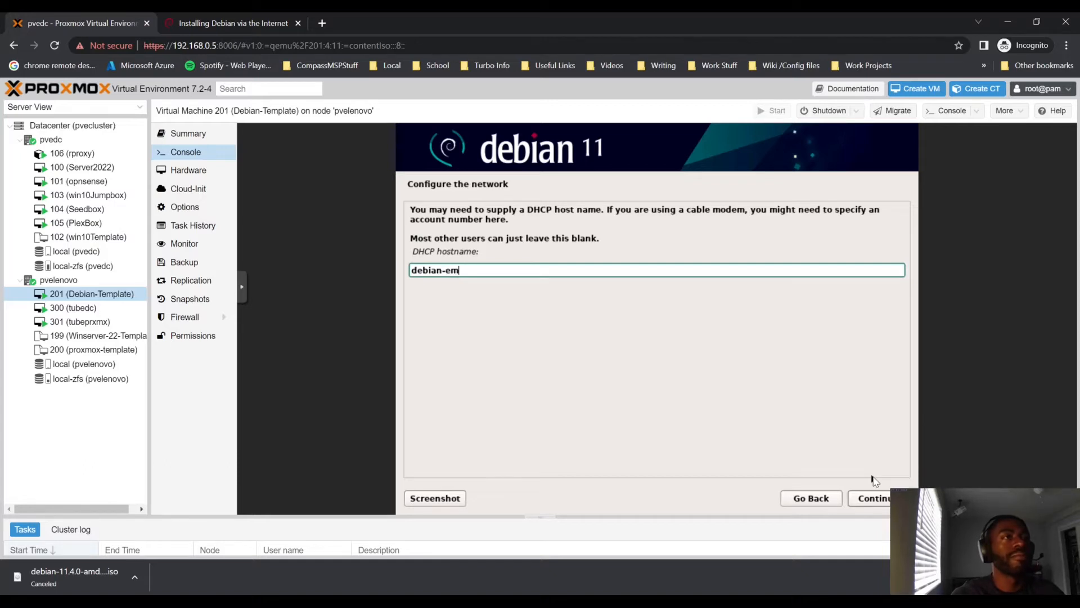
text(plate)
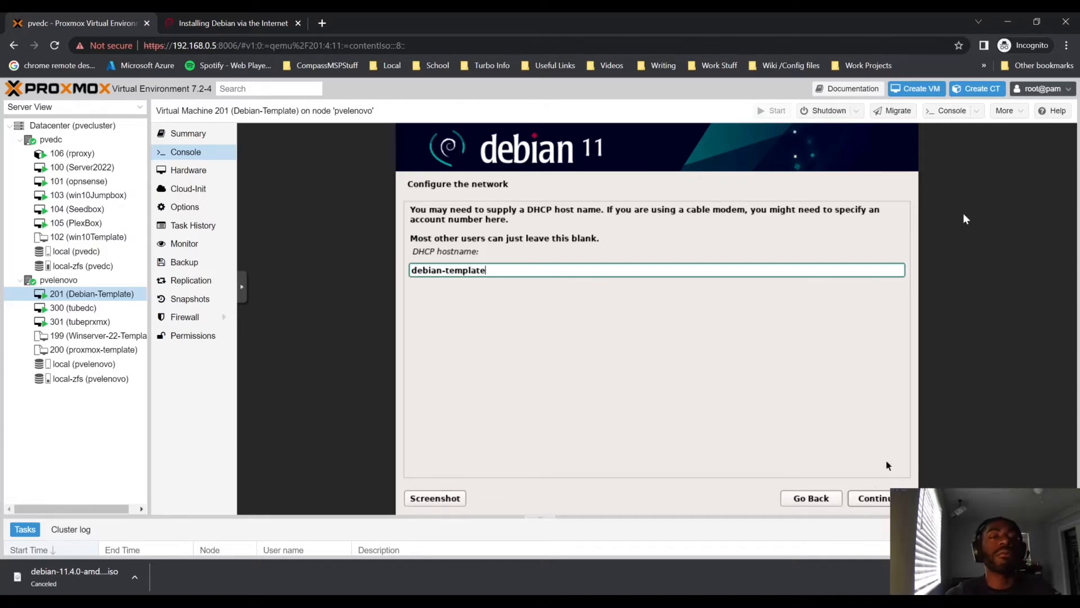
click(870, 500)
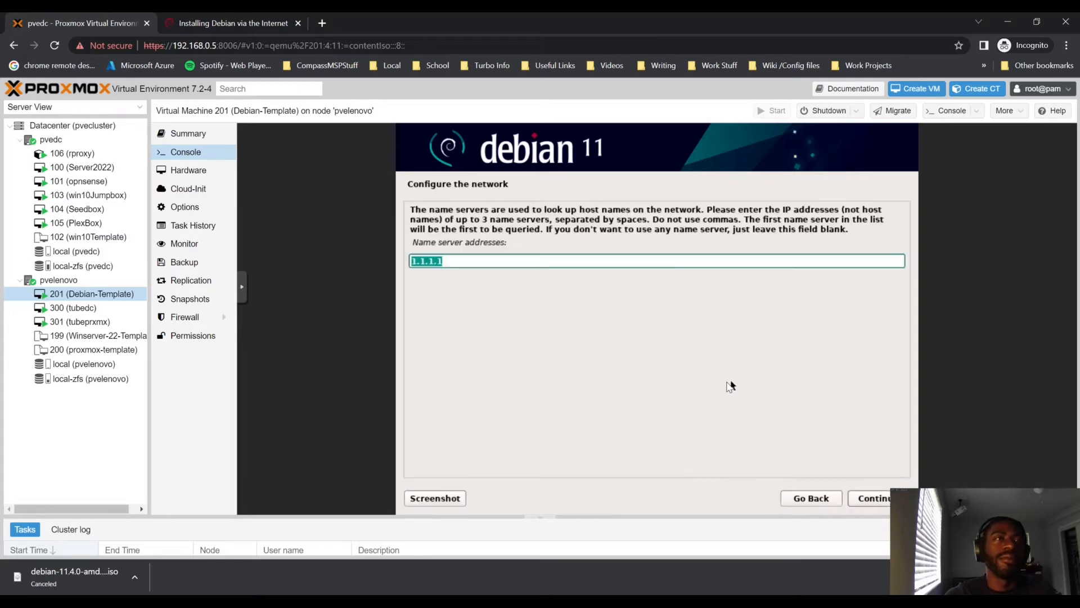
click(865, 500)
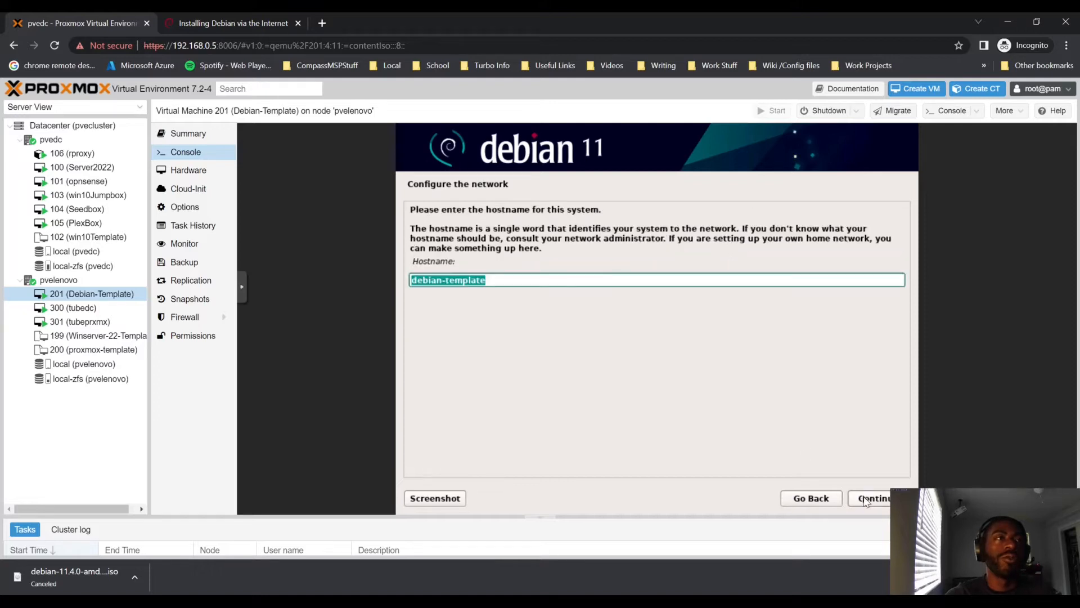
click(865, 501)
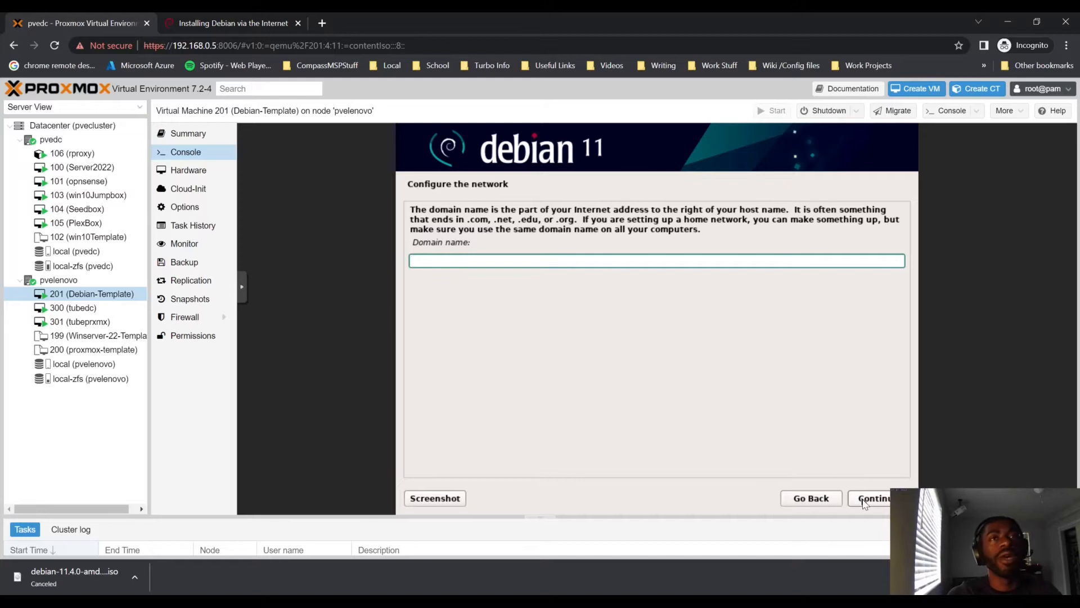
click(866, 503)
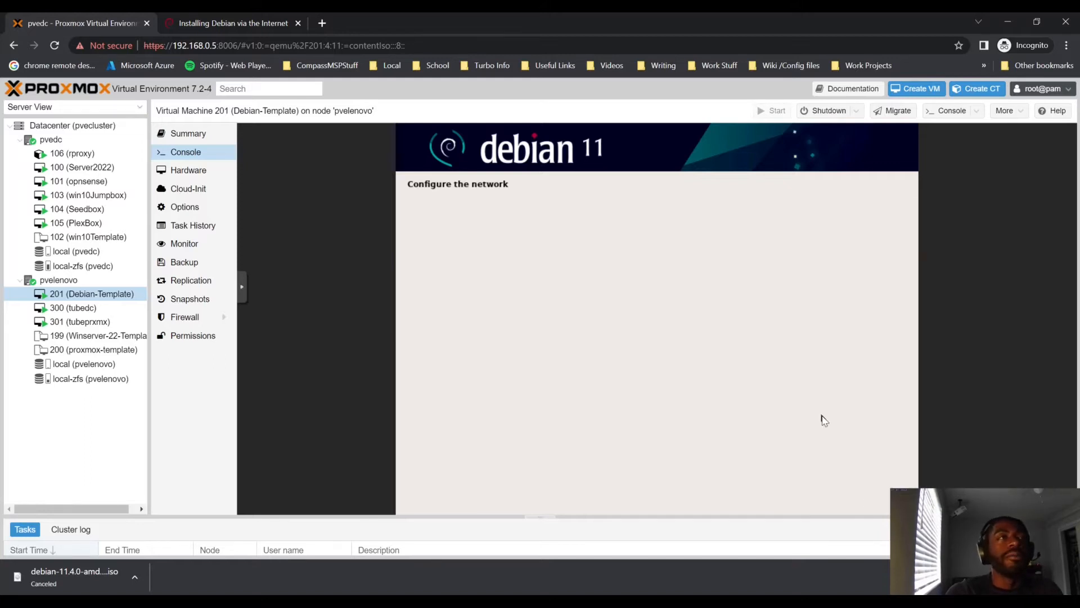
Step: Set and confirm the root password, then enter the new user's full name and username
text(********)
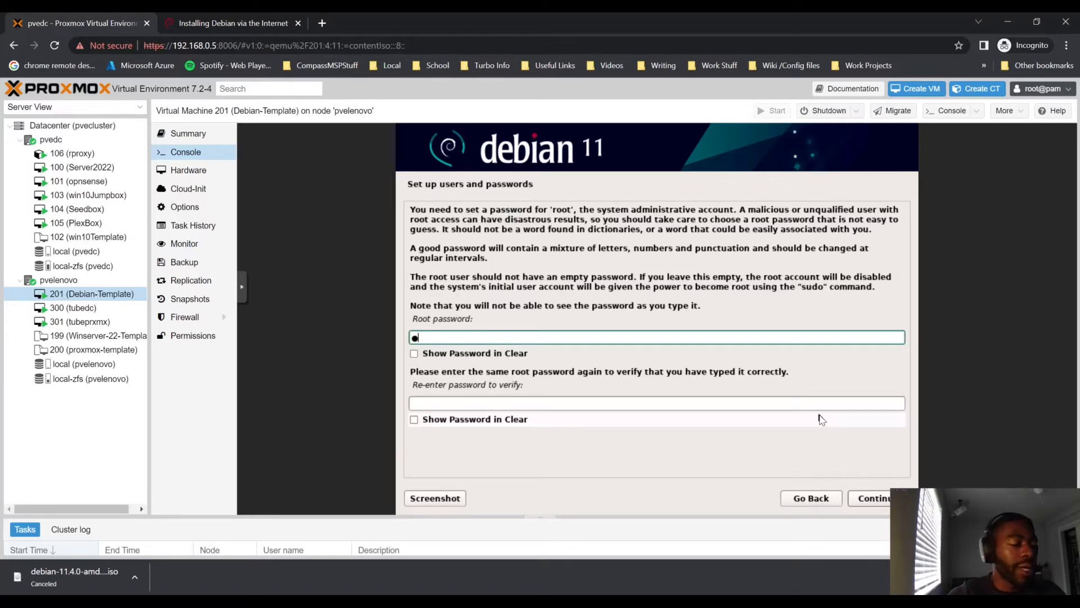
text(*)
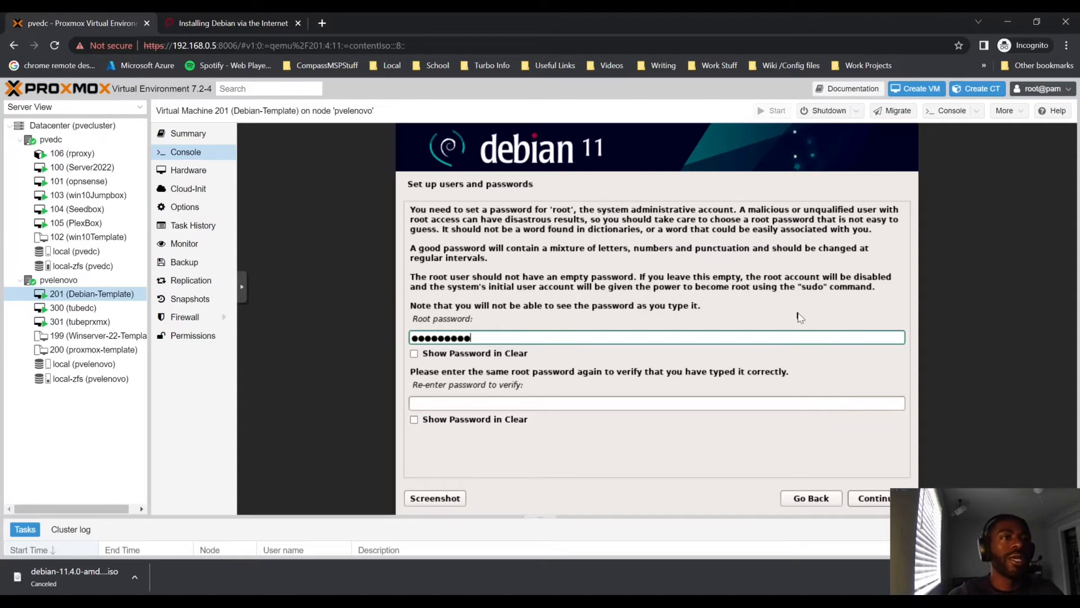
click(725, 397)
text(*********)
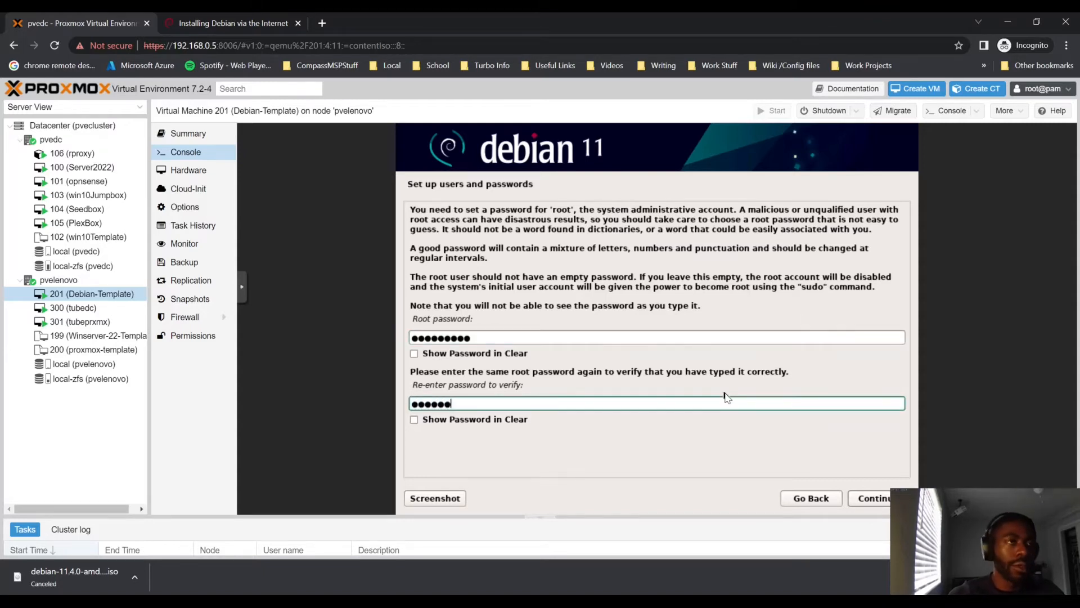
click(853, 498)
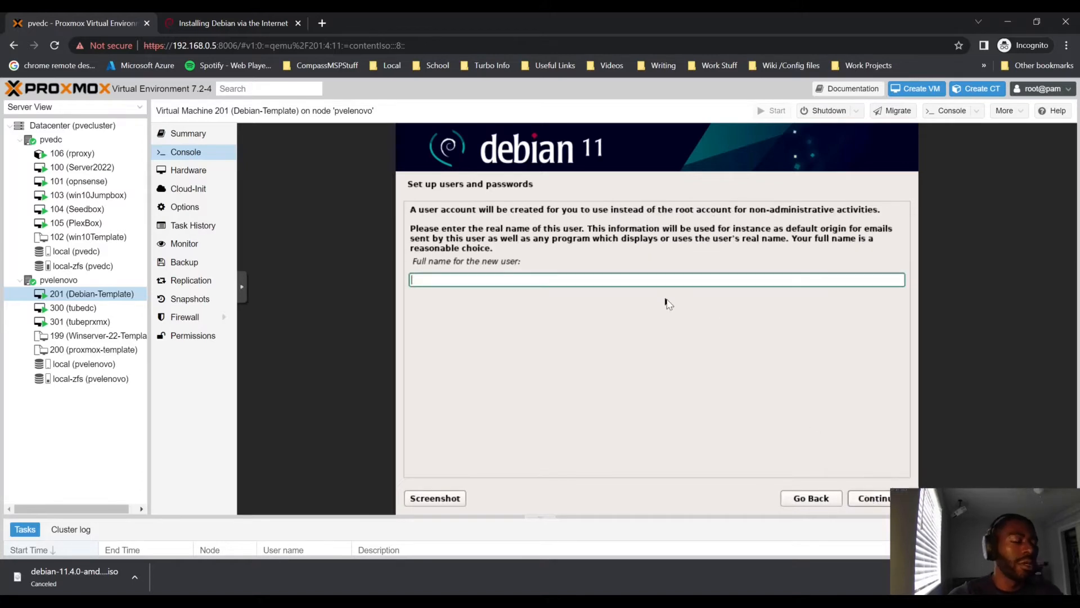
text(svaye)
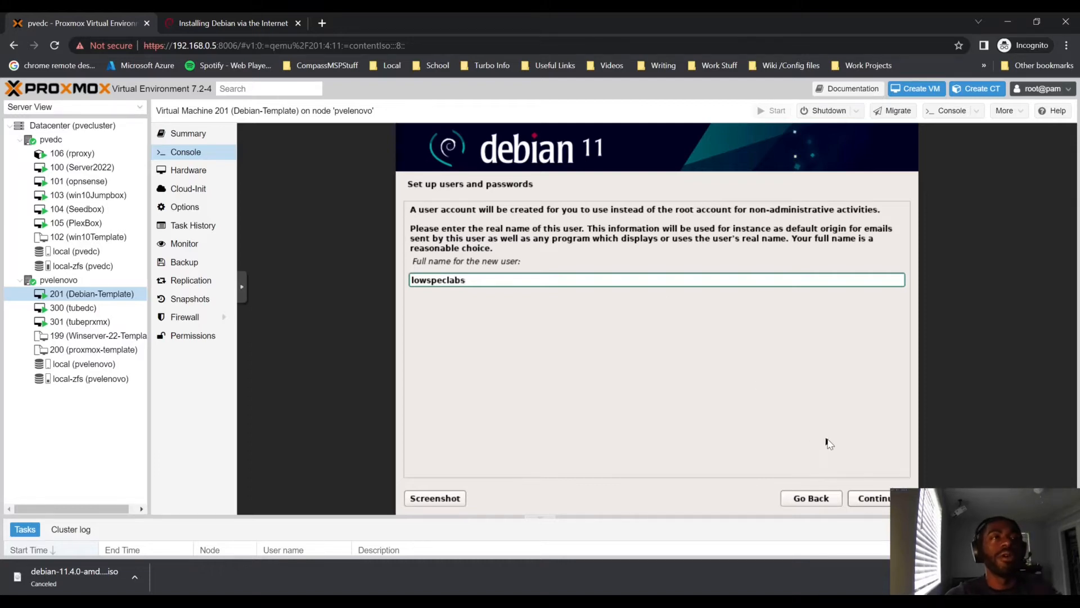
click(879, 498)
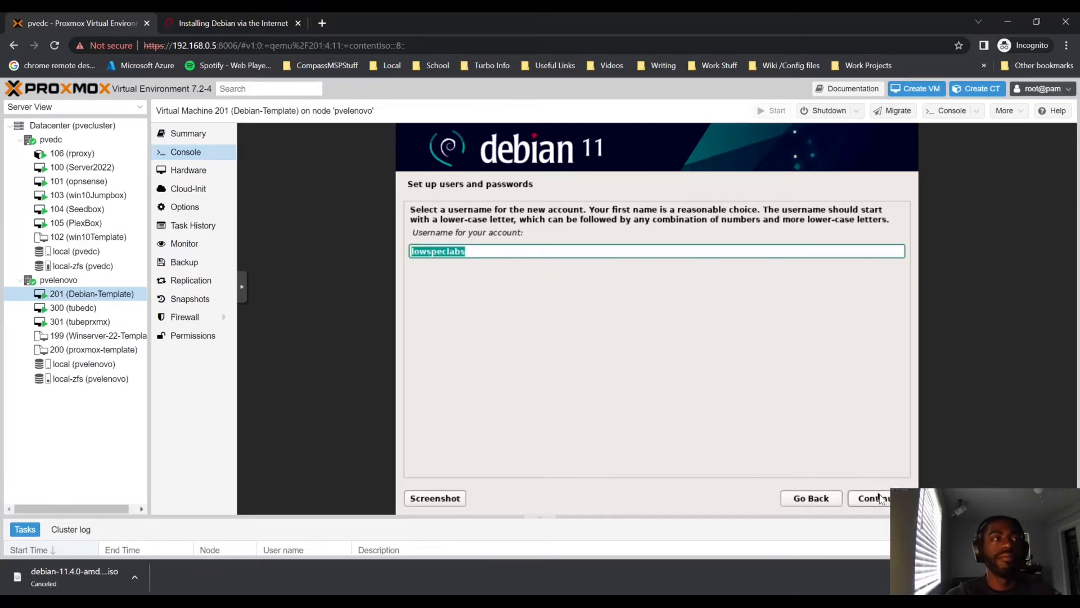
click(880, 498)
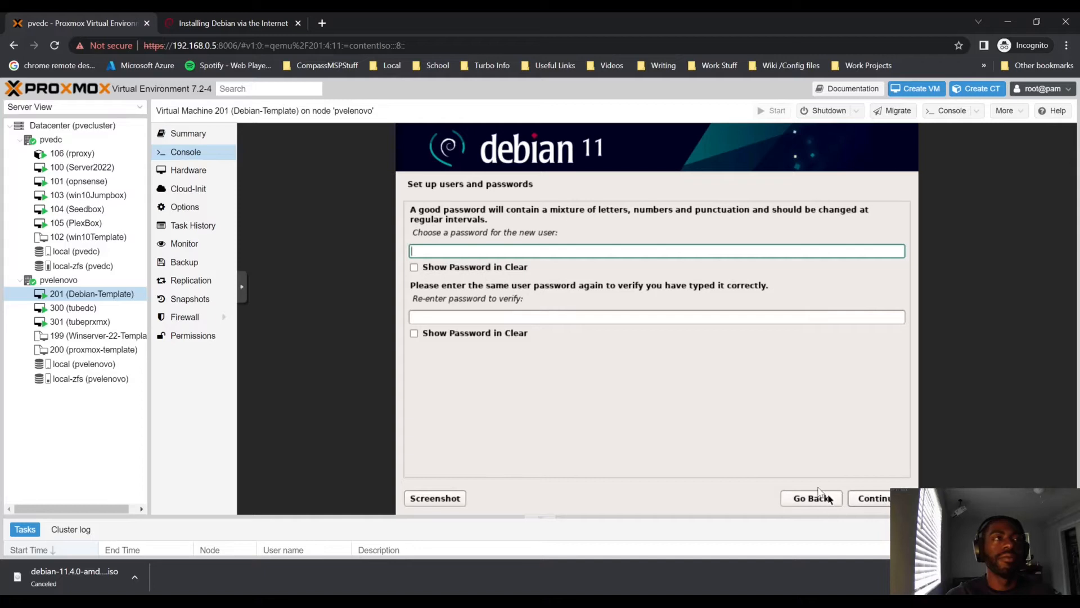
Step: Type and confirm the new user's password in both fields, fixing typos
text(•••••••••)
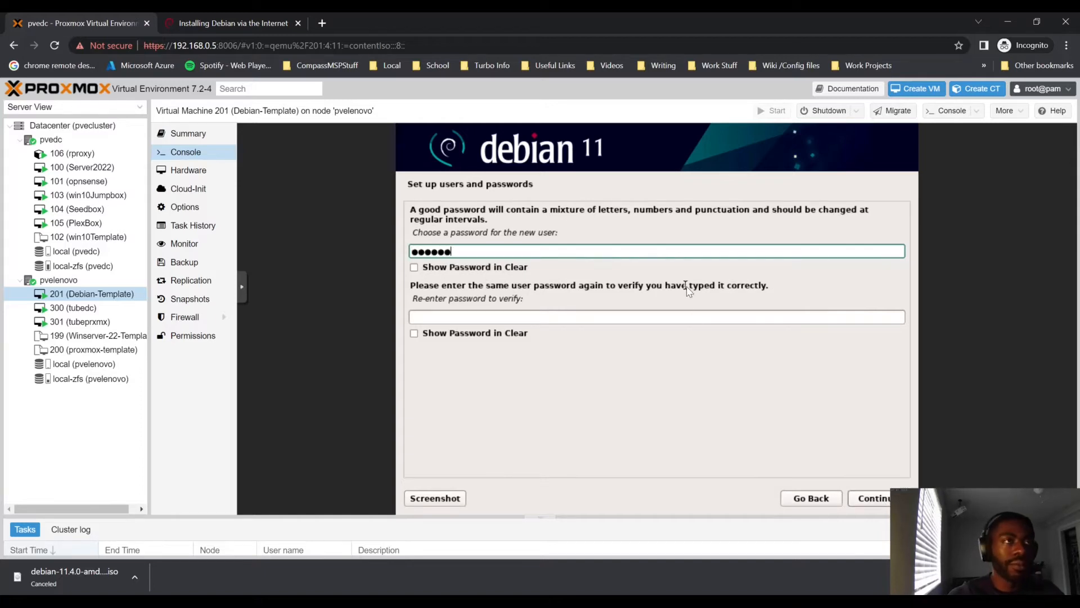
key(BackSpace)
key(BackSpace)
key(BackSpace)
key(BackSpace)
key(BackSpace)
key(BackSpace)
key(BackSpace)
key(BackSpace)
key(BackSpace)
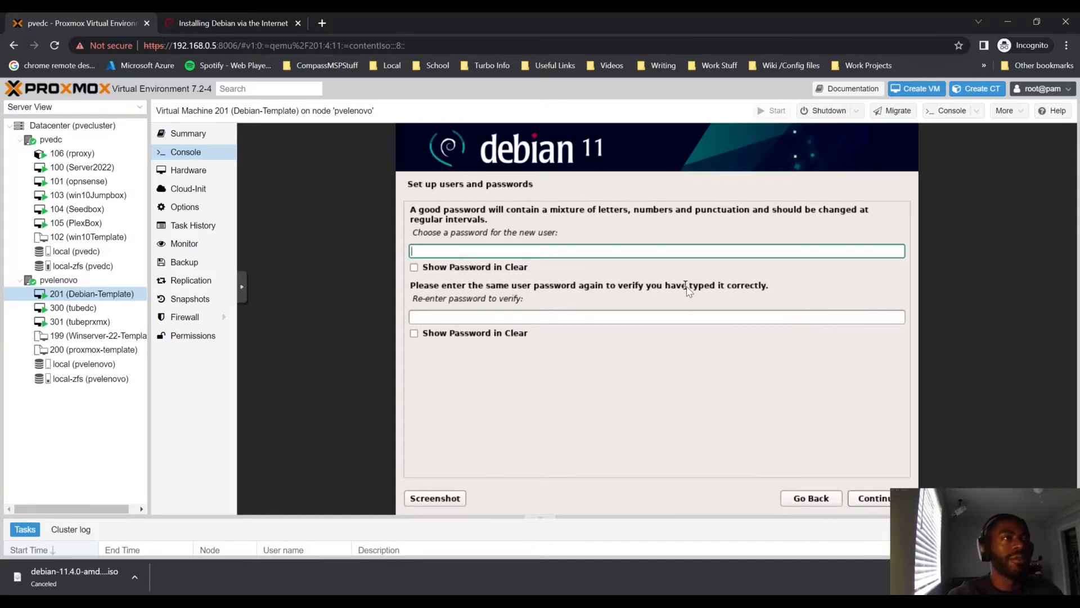
text(•)
key(BackSpace)
text(•••••••)
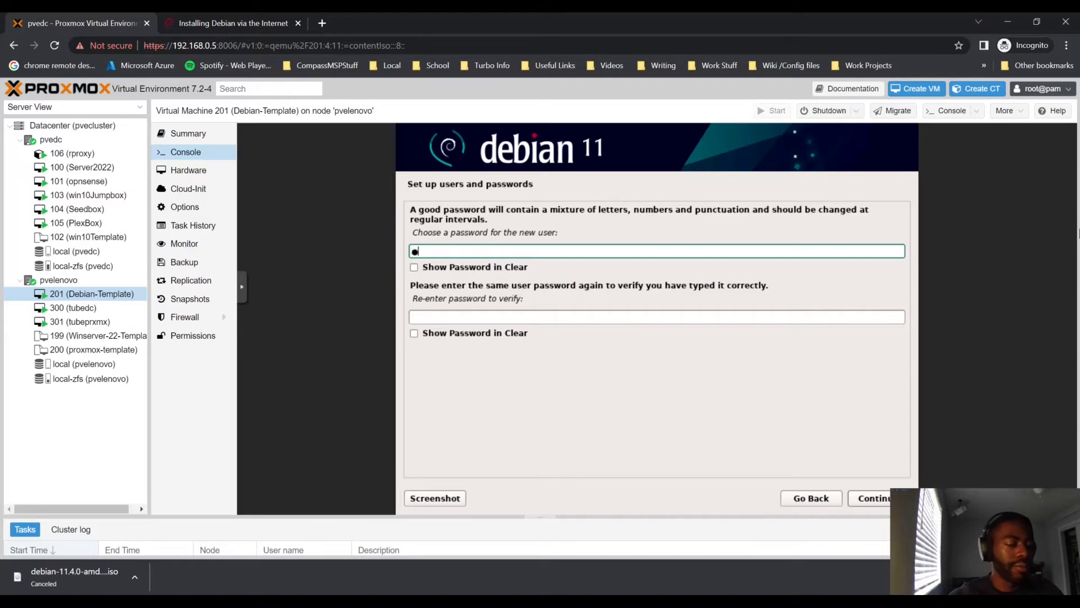
text(••)
key(Tab)
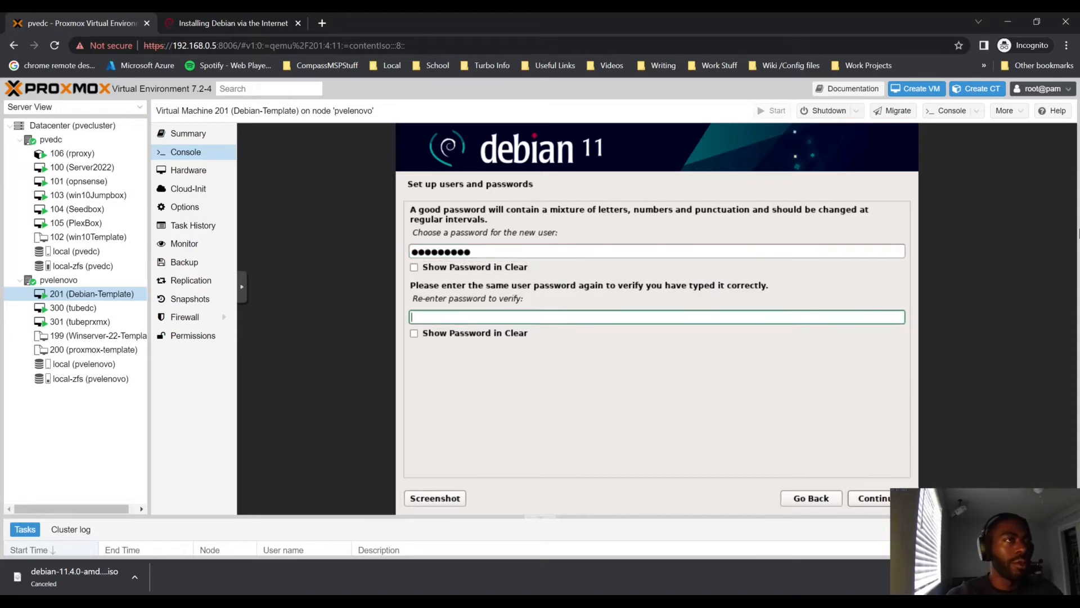
text(•••••••••)
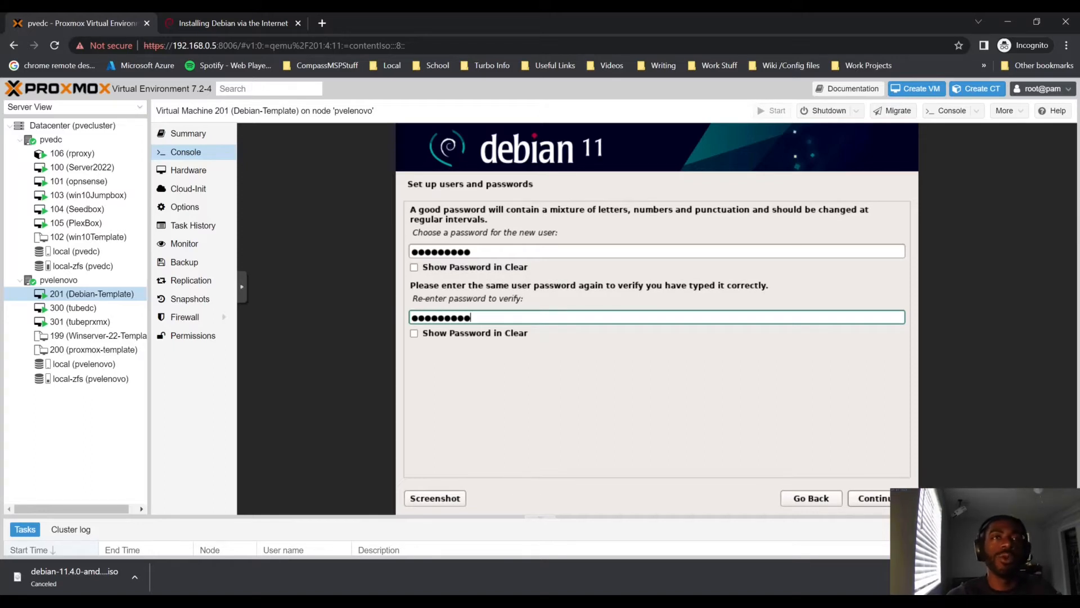
click(865, 499)
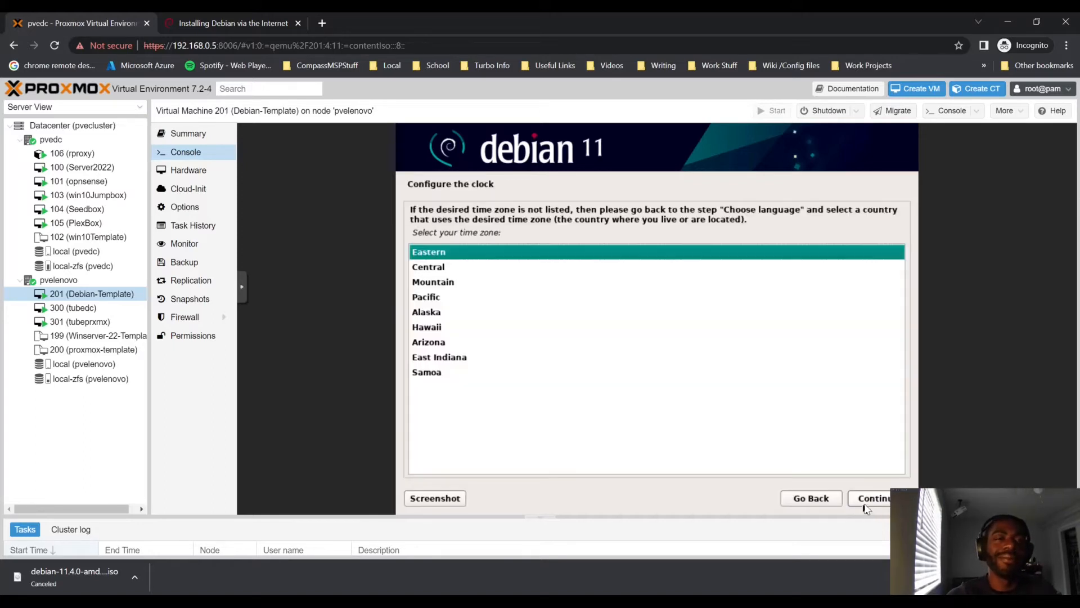
Step: Keep the Eastern time zone and continue to disk partitioning
click(878, 500)
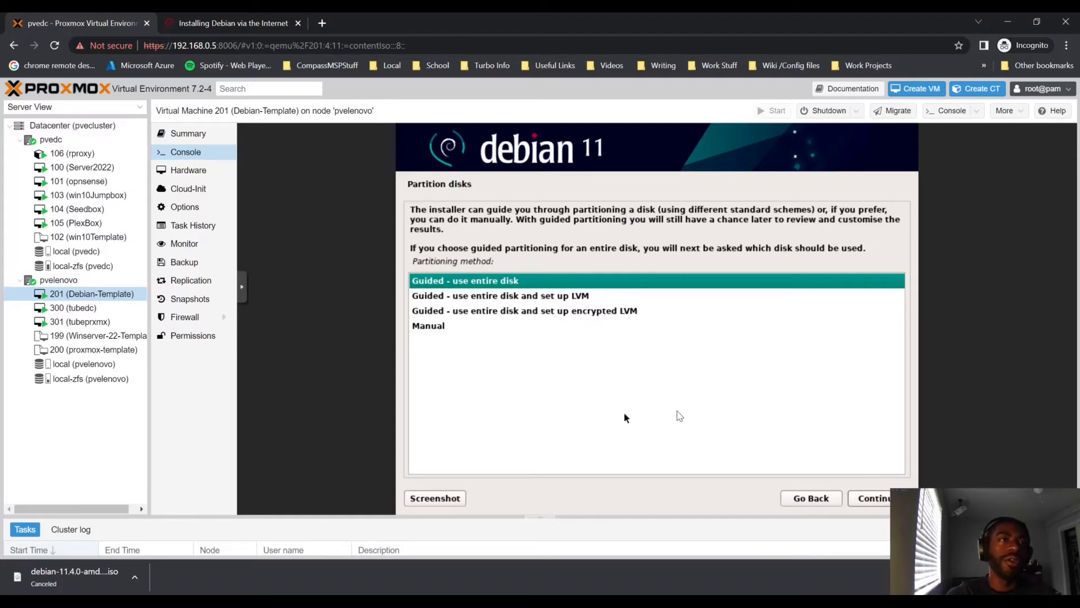
Step: Guided-partition the entire 34.4 GB QEMU disk with all files in one partition, then view VM 201's hardware
click(885, 506)
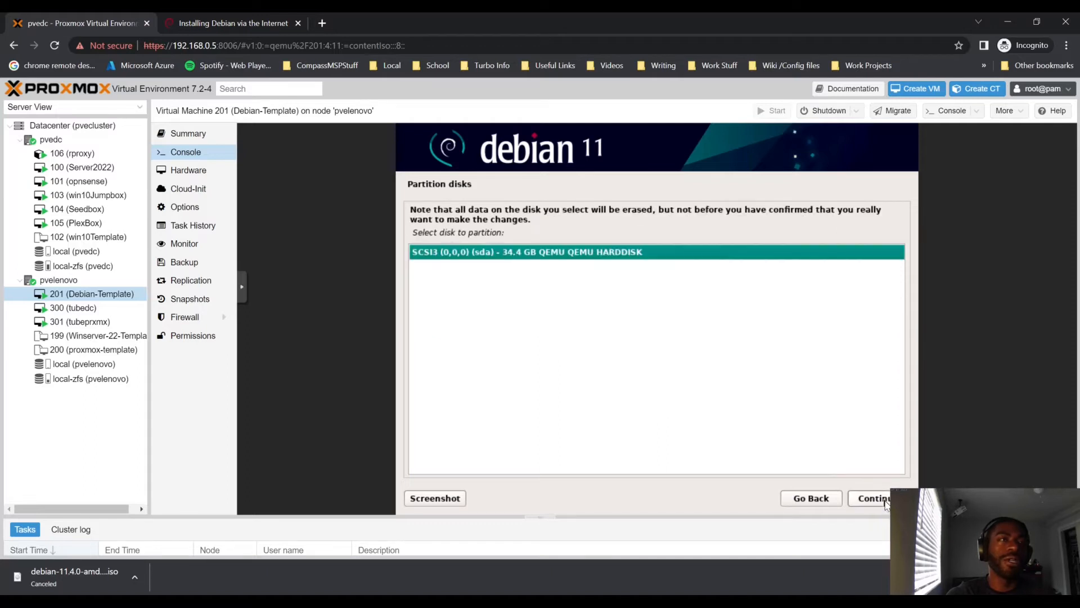
click(886, 504)
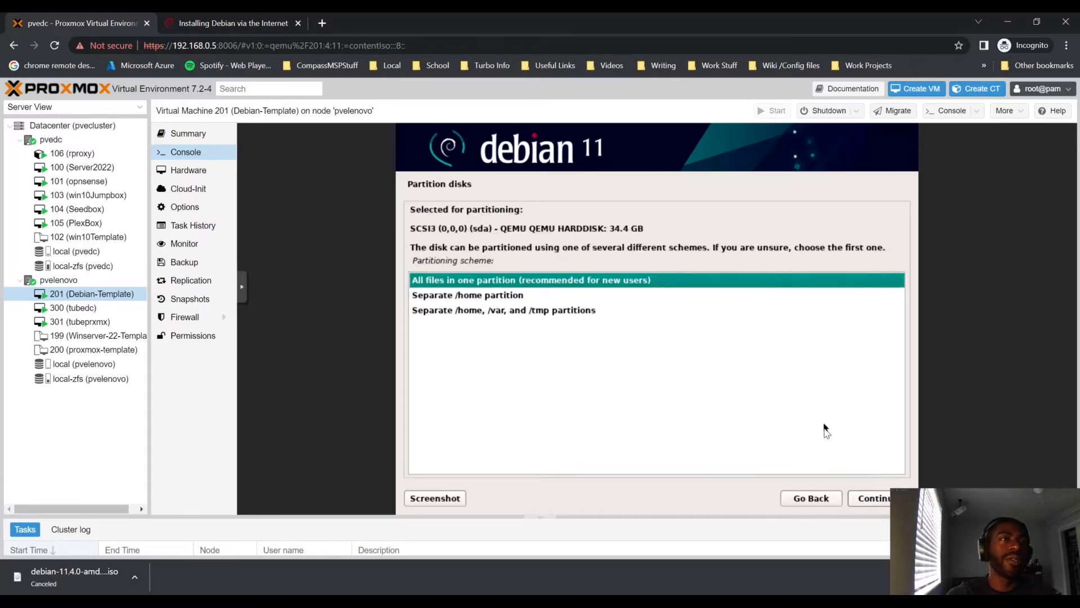
click(546, 295)
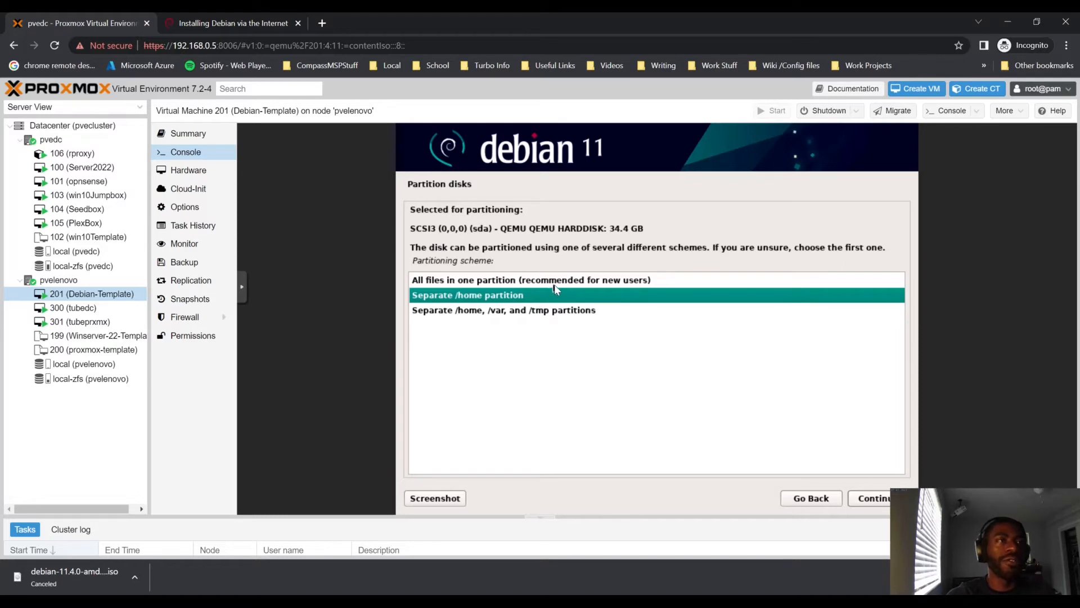
click(555, 285)
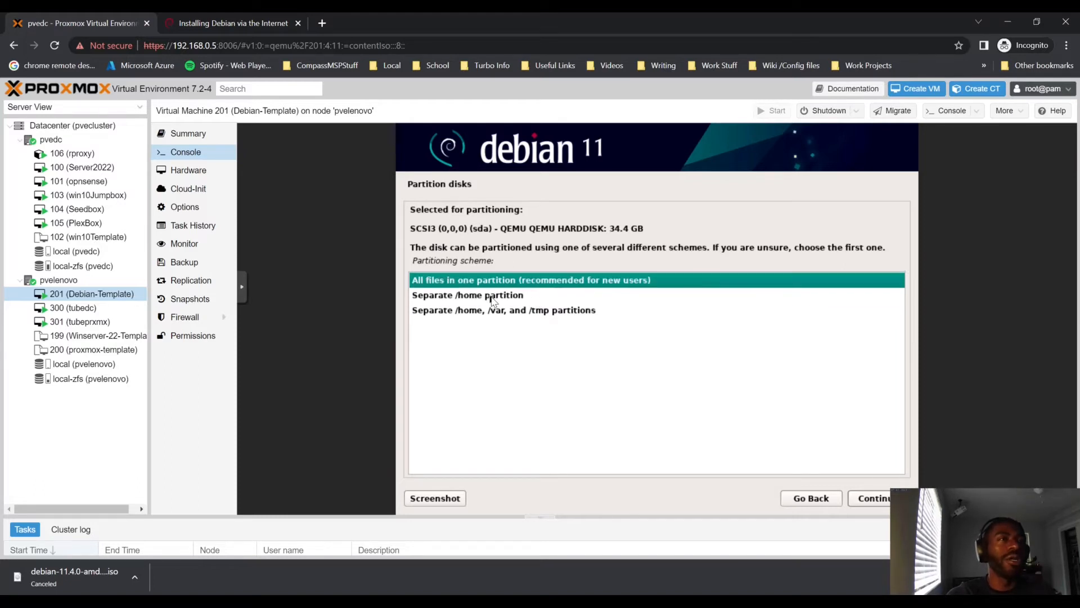
click(493, 296)
click(500, 284)
click(500, 299)
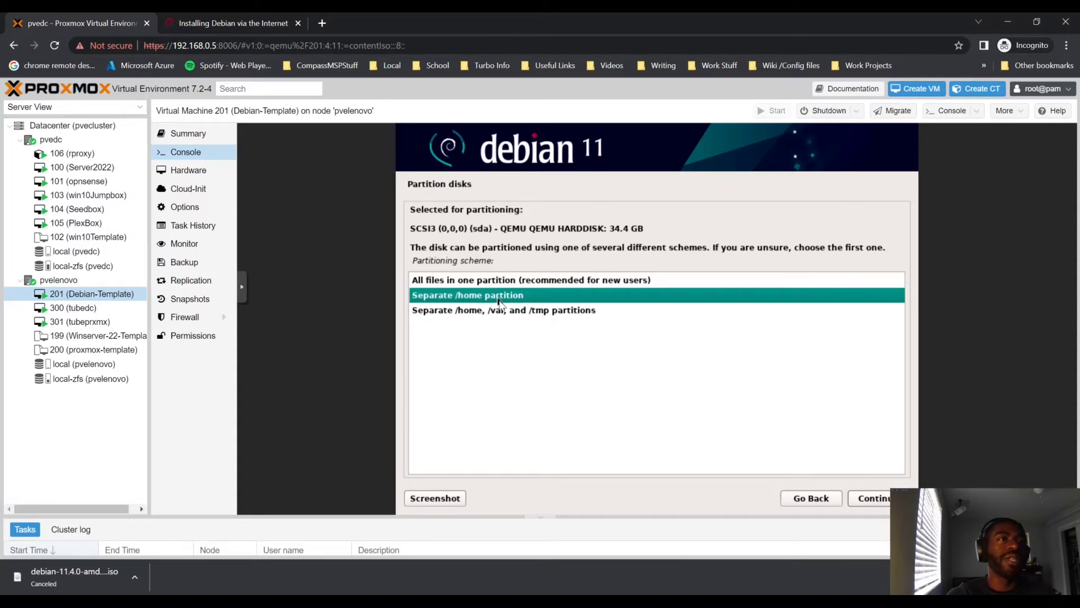
click(503, 313)
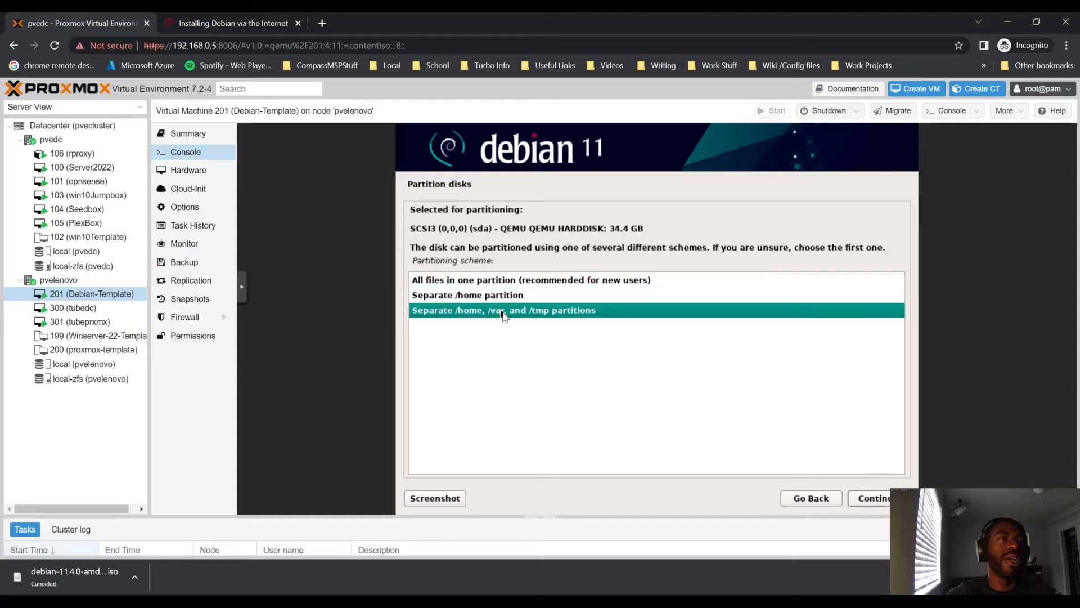
click(539, 290)
click(540, 287)
click(884, 500)
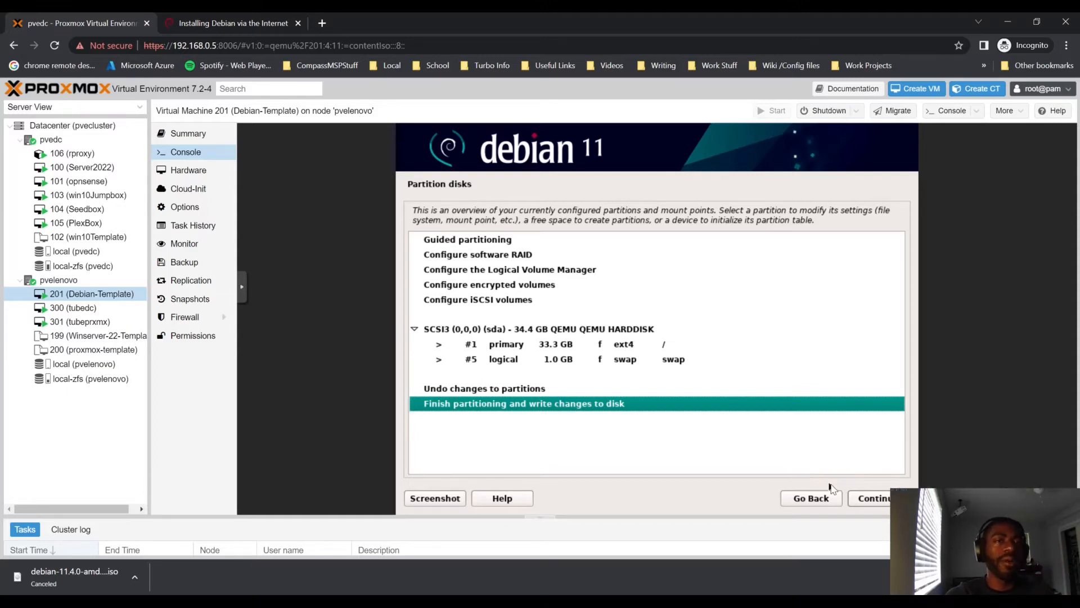
click(216, 171)
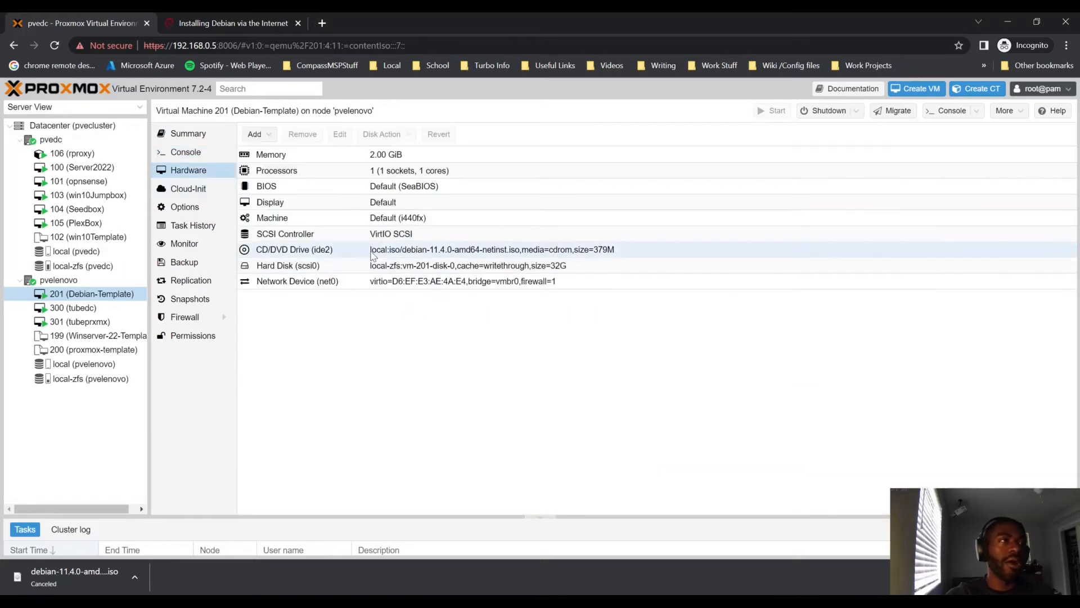
Step: Switch back to VM 201's console showing the ext4 root and swap partition overview
click(224, 153)
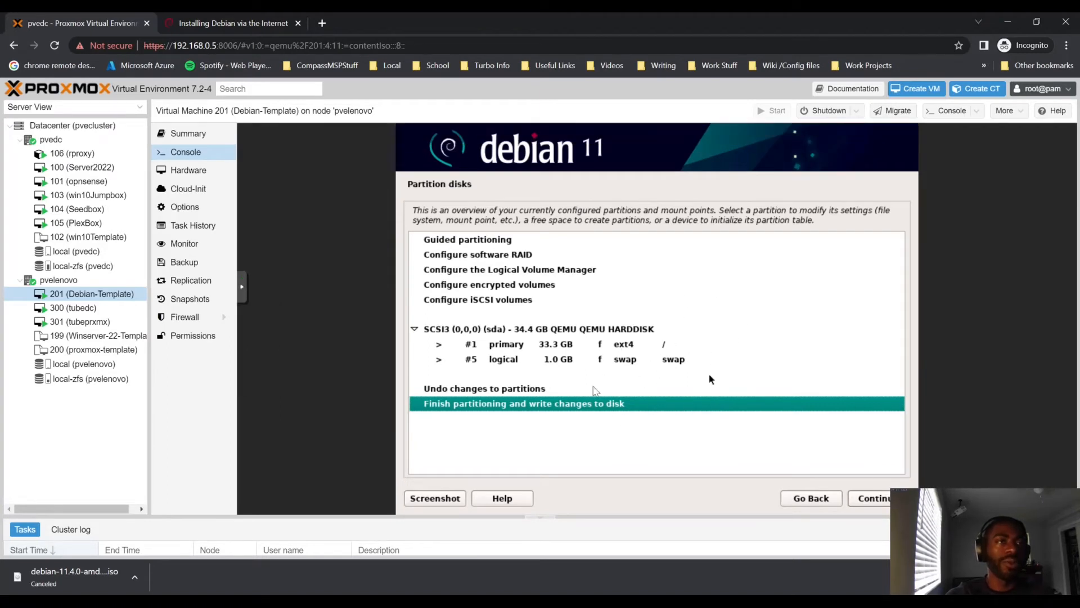
Step: Finish partitioning and answer Yes to write and format the ext4 and swap partitions
click(876, 505)
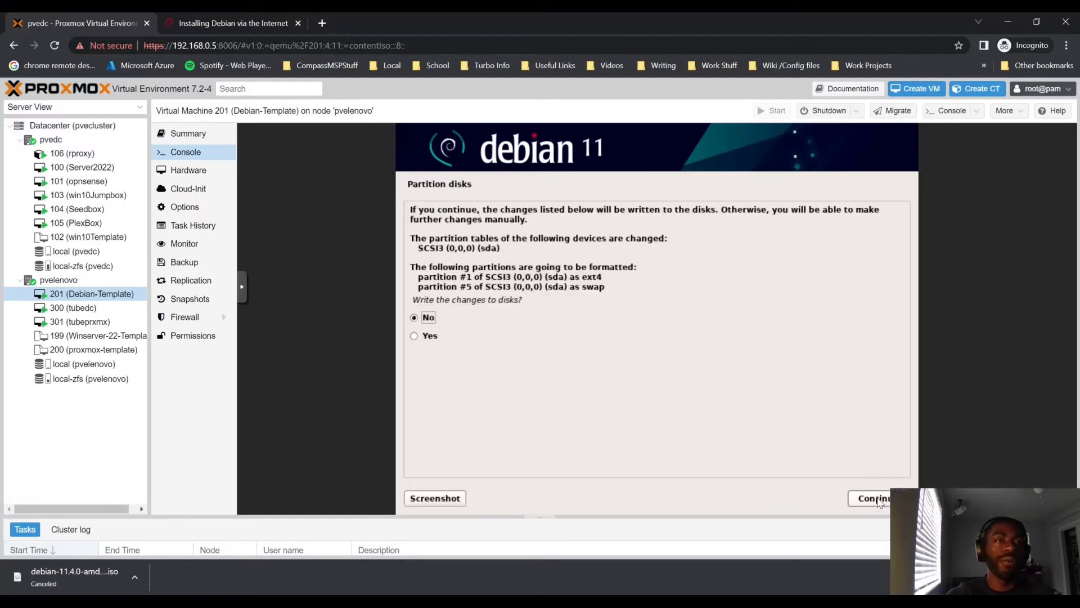
click(523, 336)
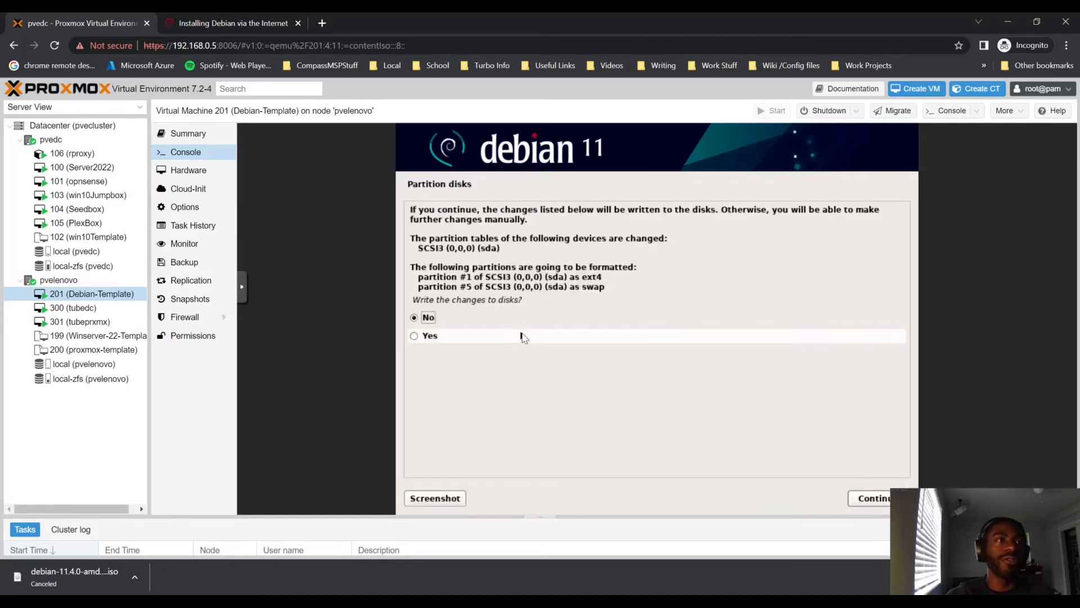
click(879, 498)
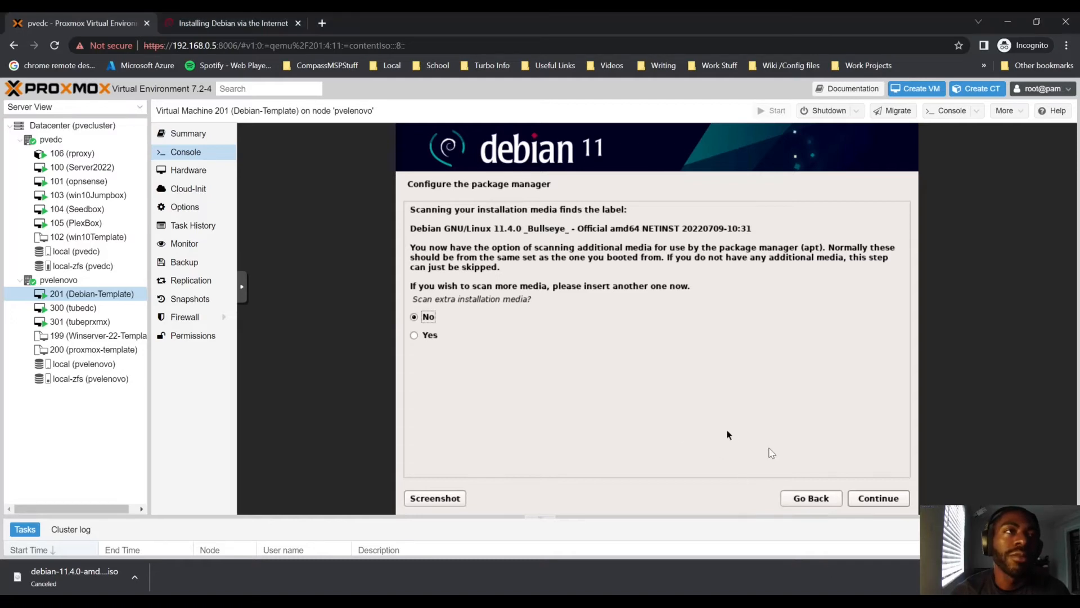
Step: Skip extra media, use the United States deb.debian.org mirror with no proxy, and decline popularity-contest
click(875, 502)
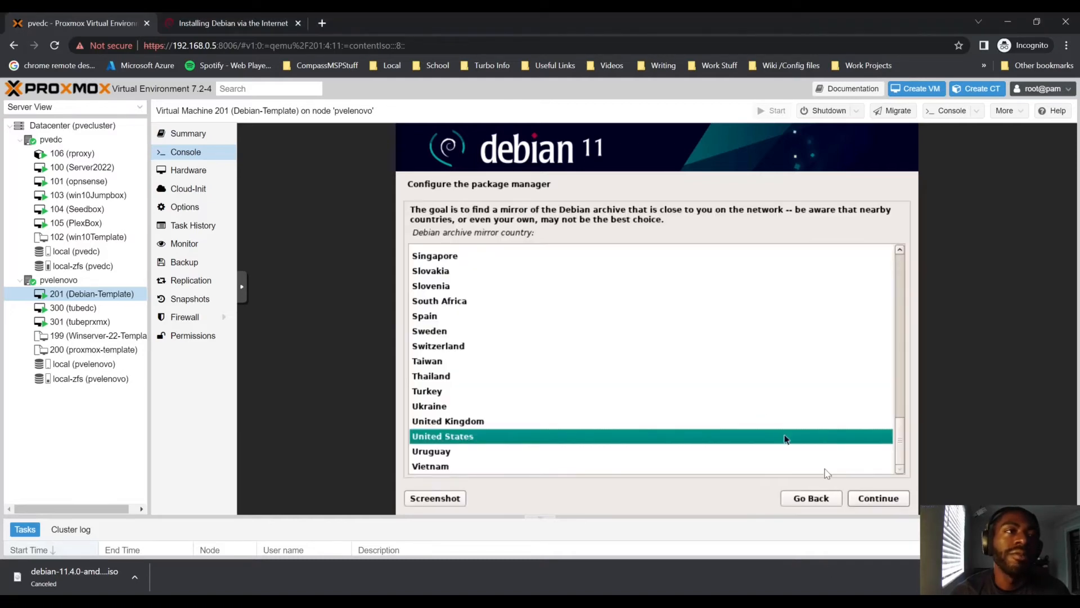
click(881, 503)
click(883, 503)
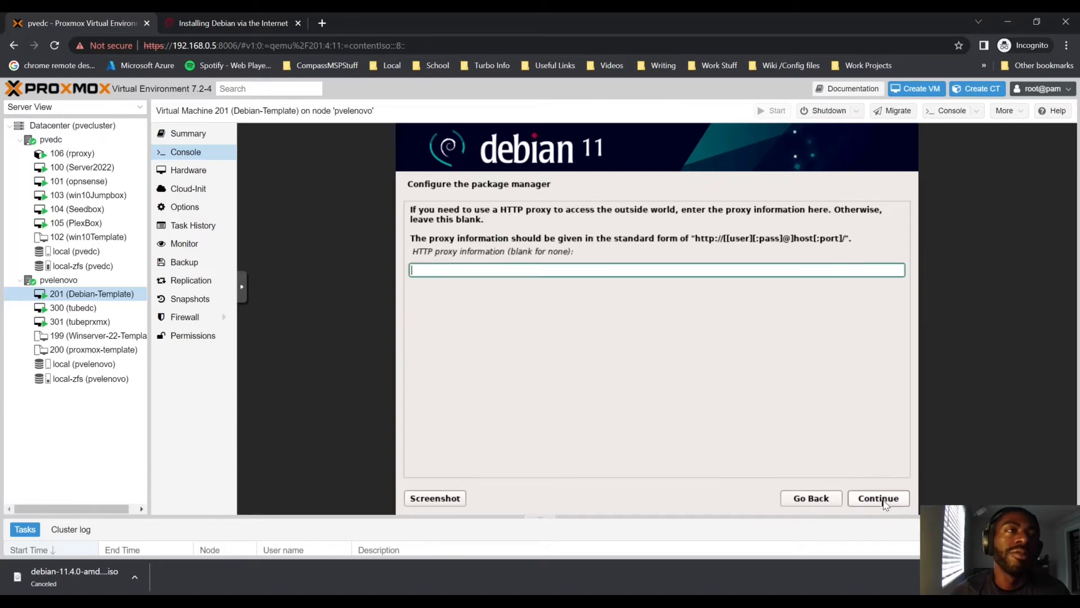
click(882, 499)
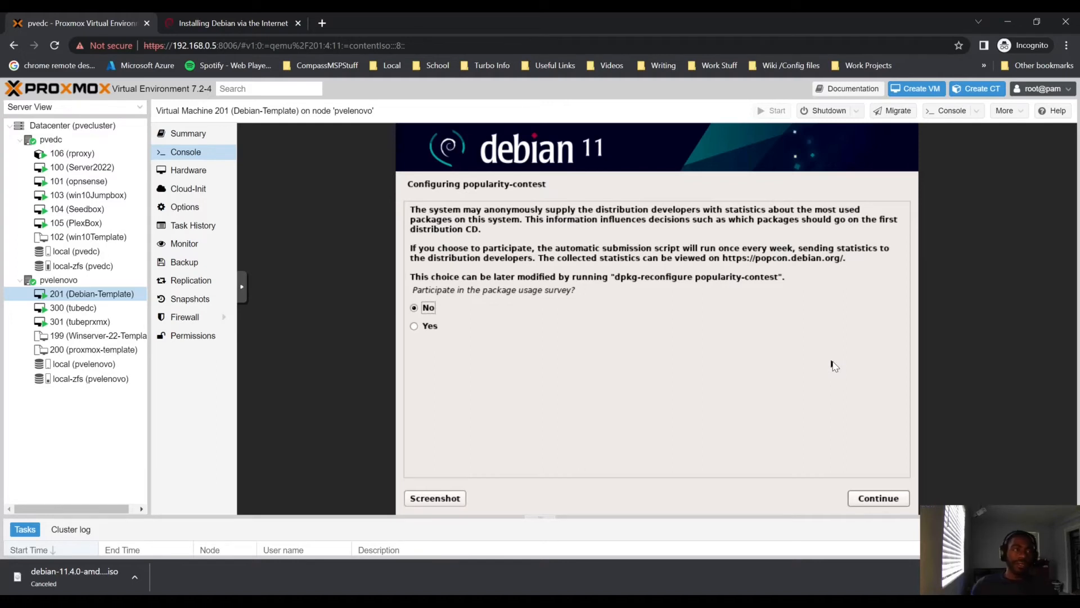
click(881, 500)
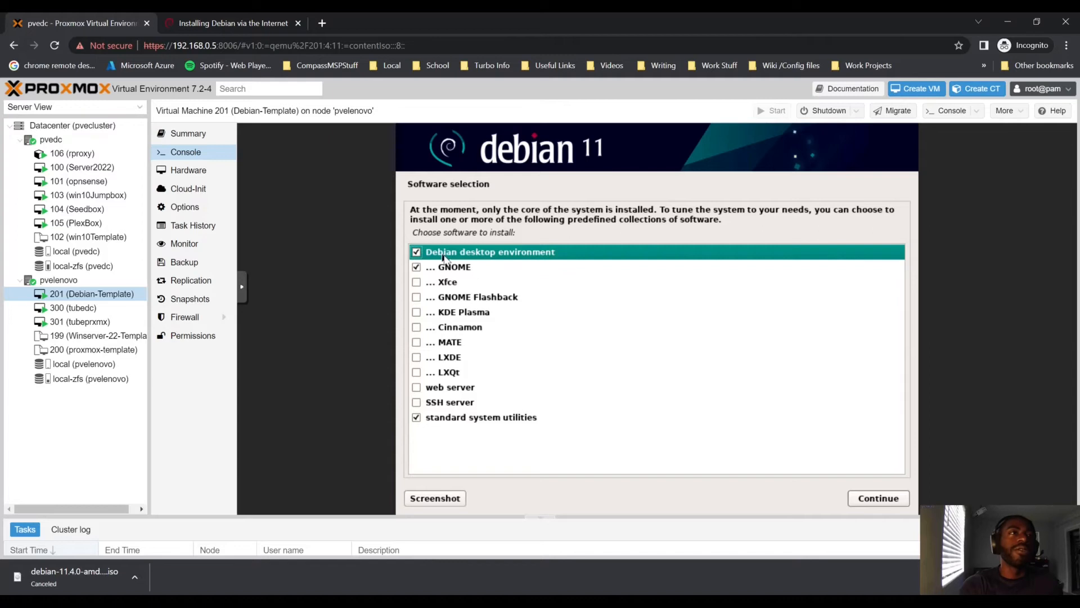
Step: Deselect Debian desktop and GNOME, keep SSH server and standard system utilities, and install
click(416, 252)
click(416, 266)
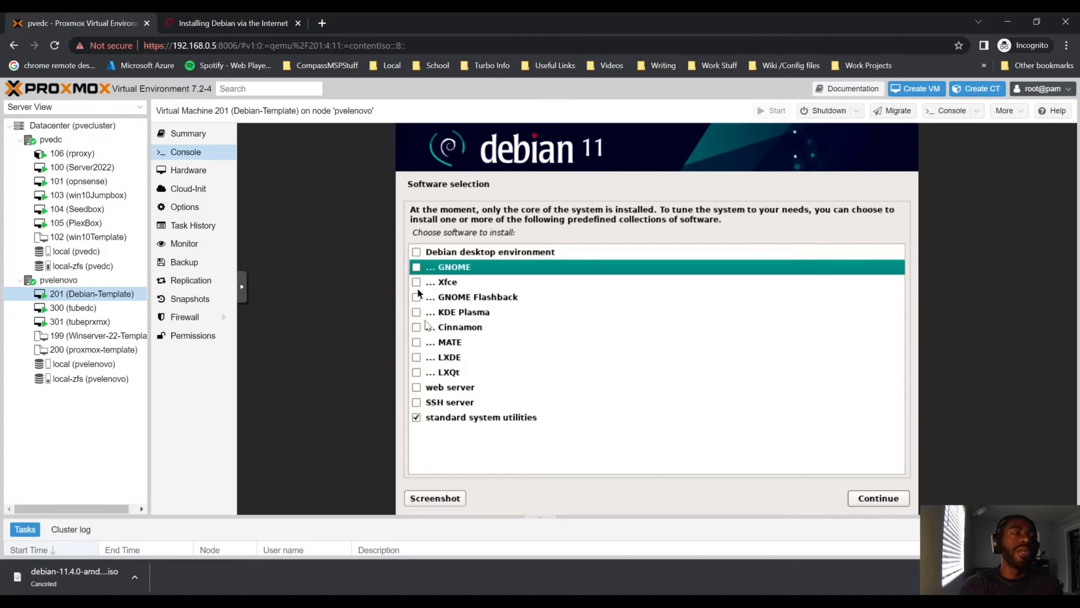
click(417, 418)
click(416, 402)
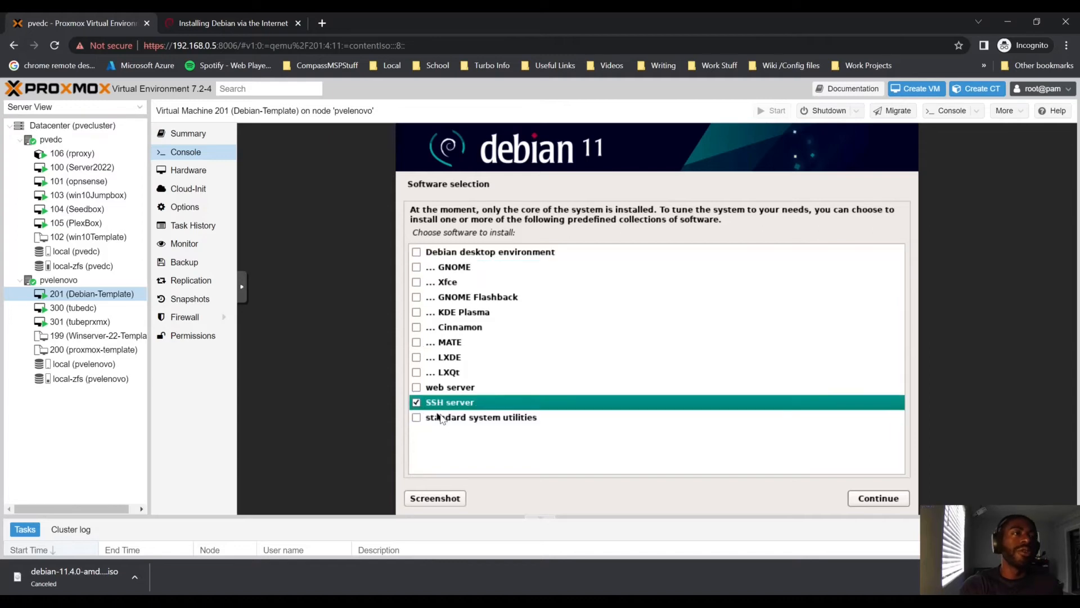
click(417, 417)
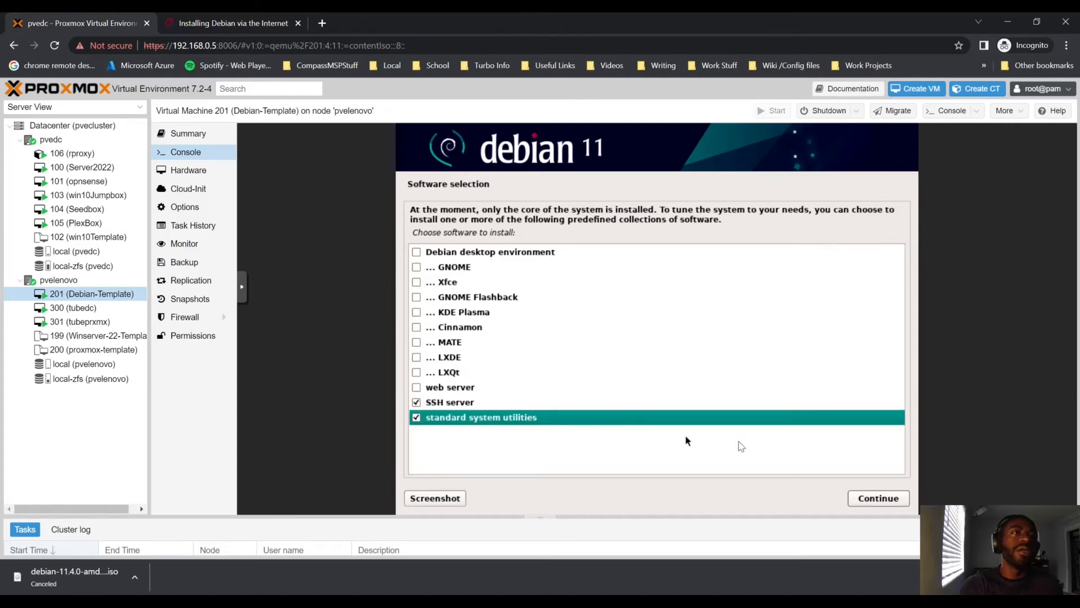
click(876, 498)
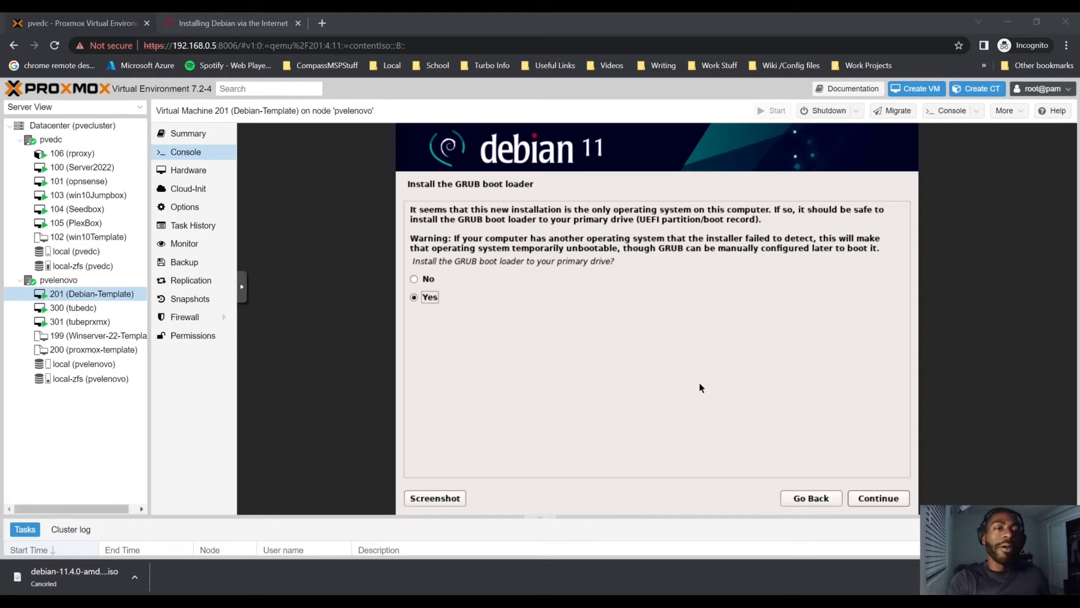
Step: Answer Yes to install GRUB and choose /dev/sda as the boot loader device
click(812, 528)
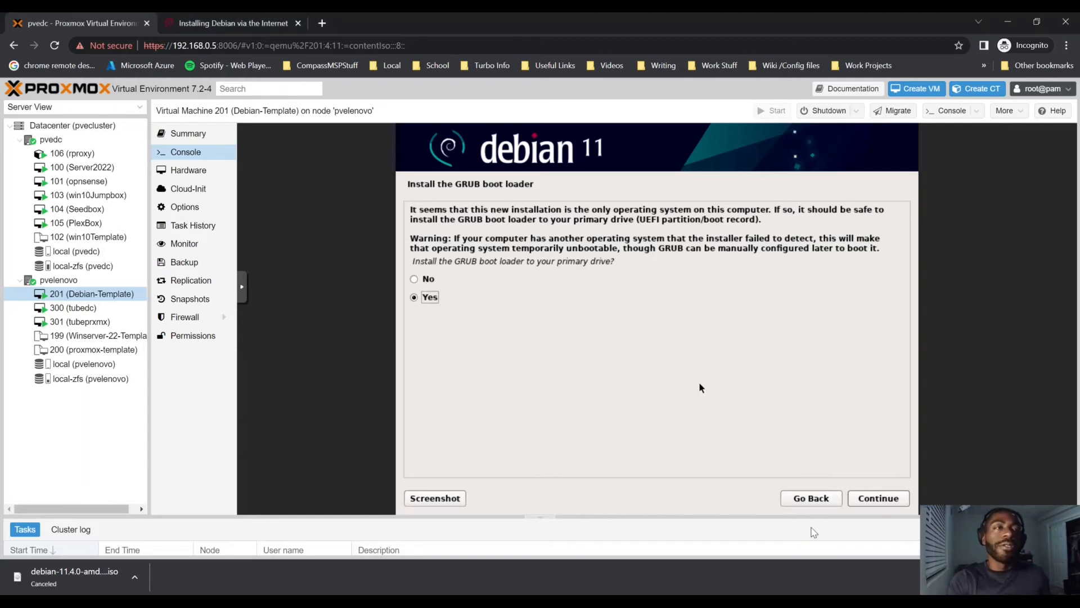
click(879, 499)
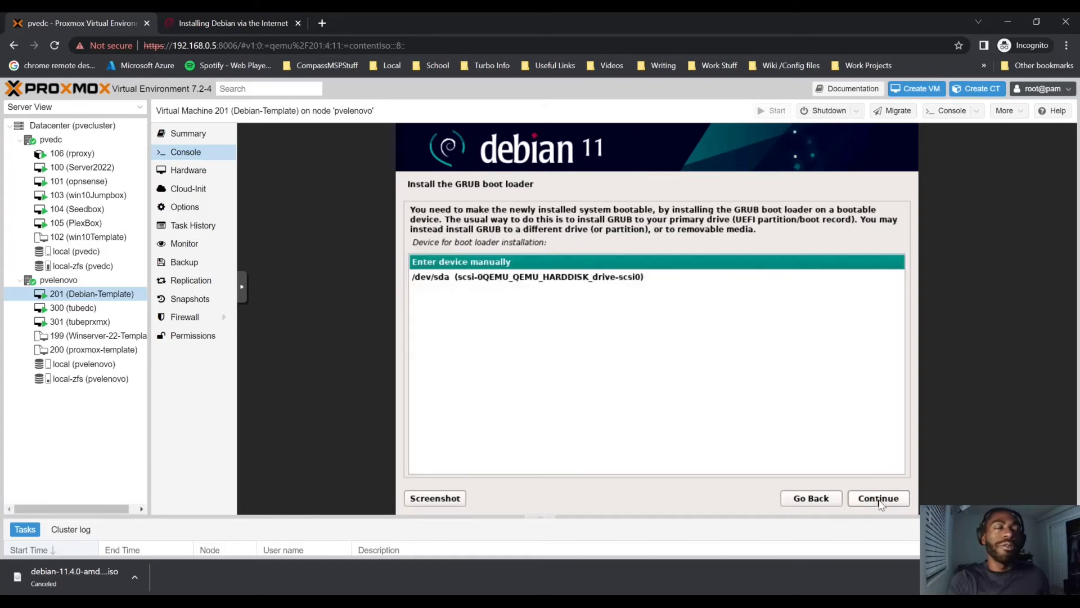
click(679, 281)
click(865, 500)
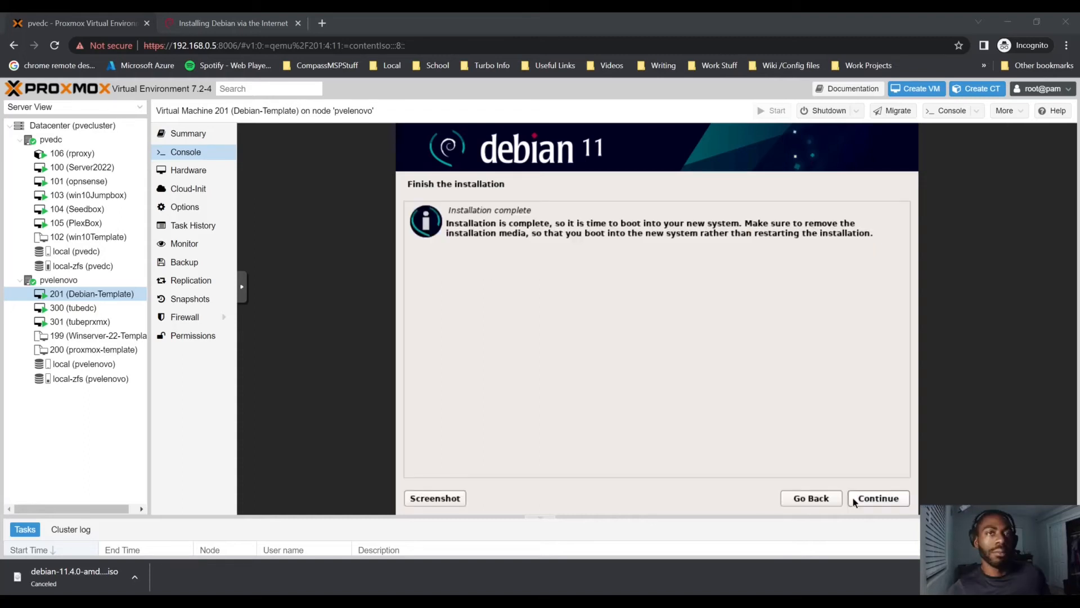
Step: Finish the install and reboot, verify boot order starts with scsi0, review Hardware, then open Console
click(631, 277)
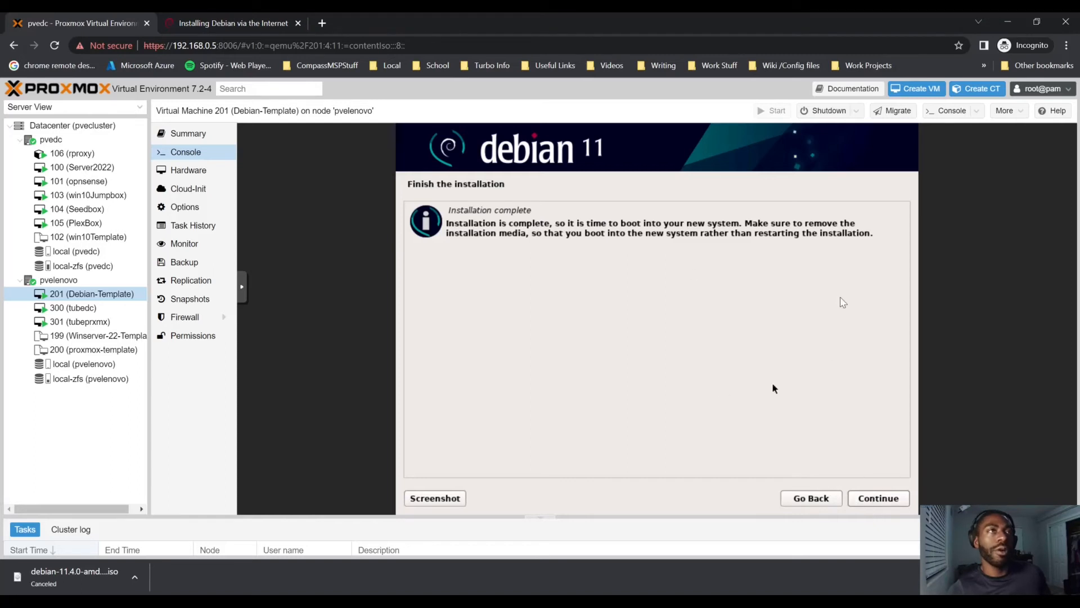
click(879, 498)
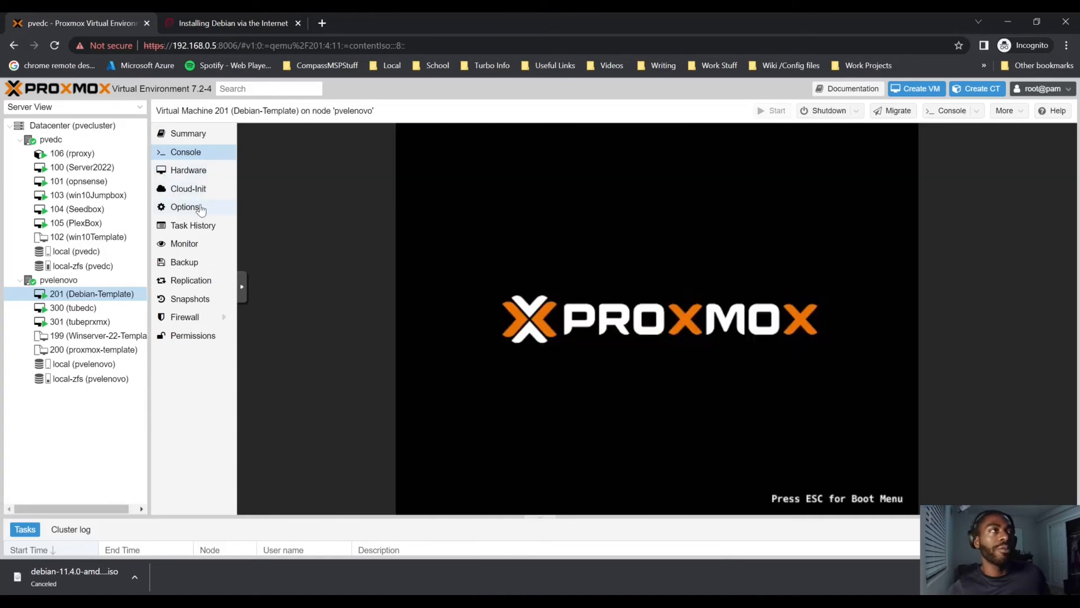
click(190, 208)
double_click(388, 221)
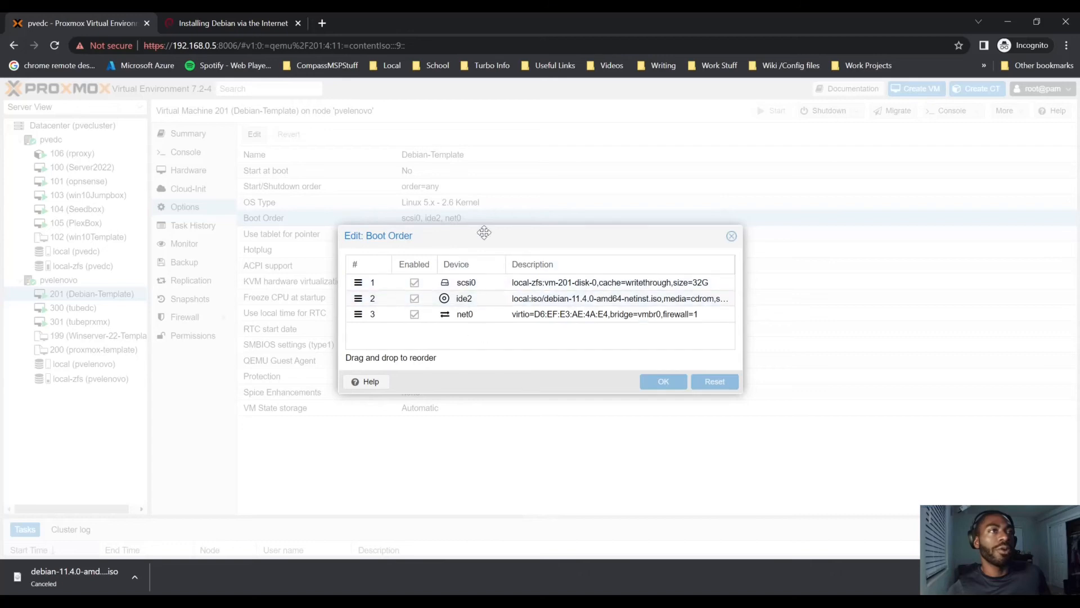
click(731, 236)
click(195, 170)
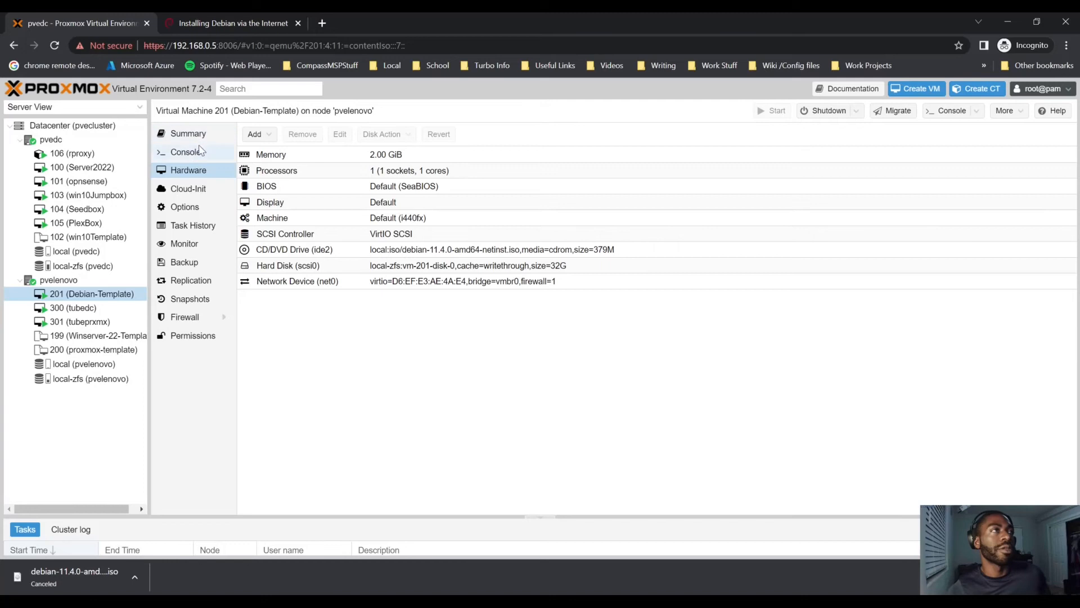
click(198, 152)
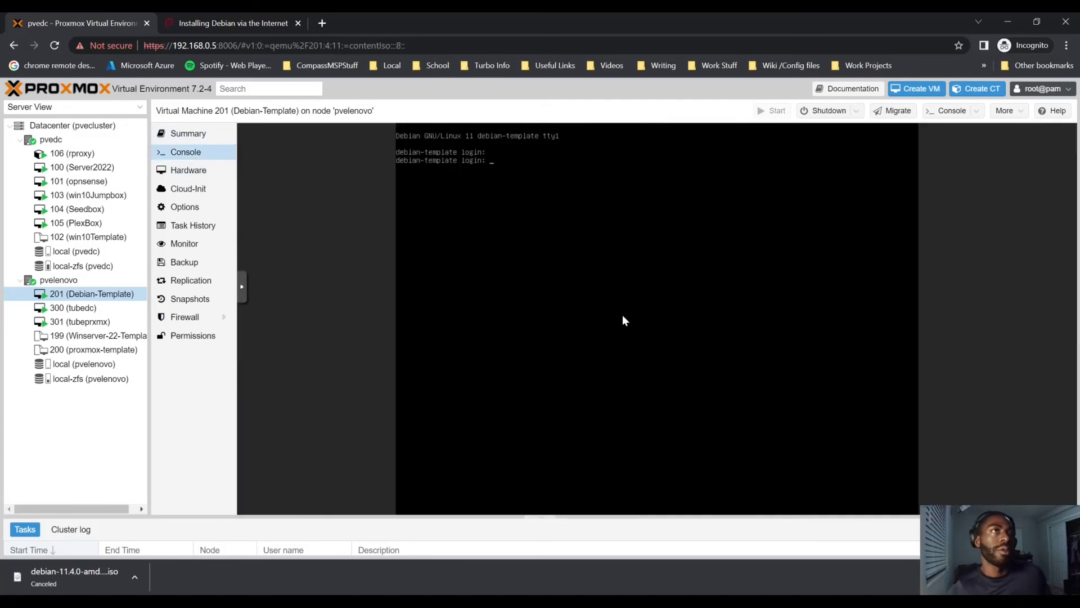
Step: Log into the Debian console with the user account and ping google.com to confirm connectivity
text(lowspe)
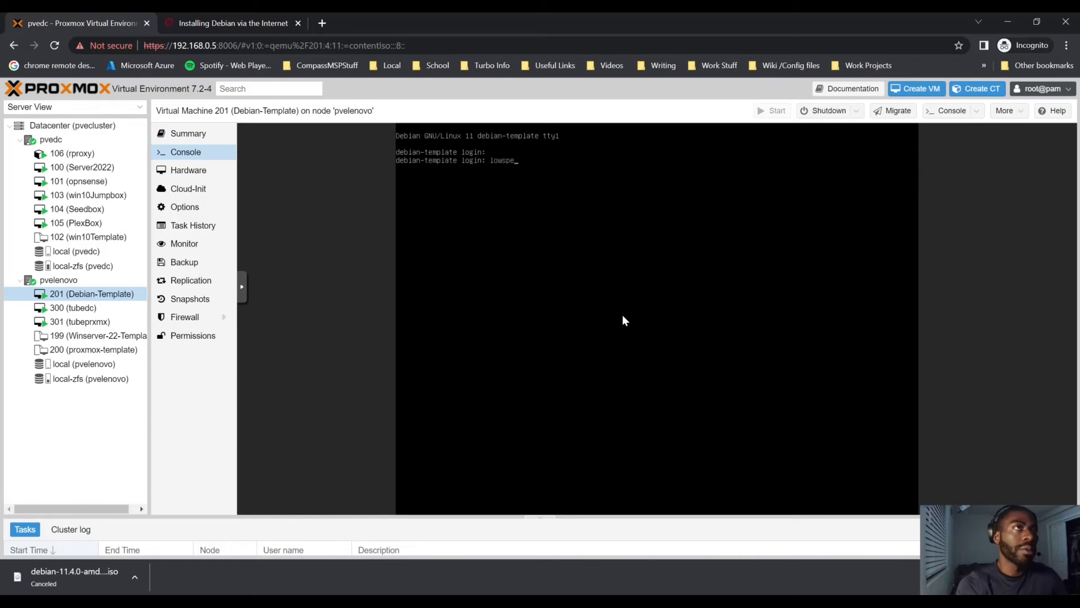
text(clabs)
key(Return)
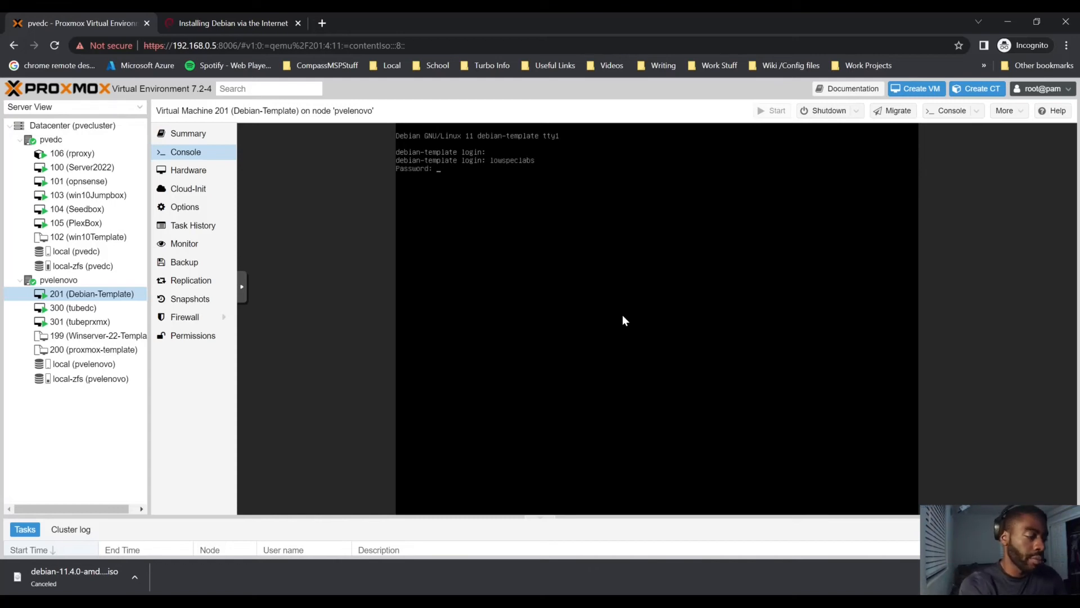
key(Return)
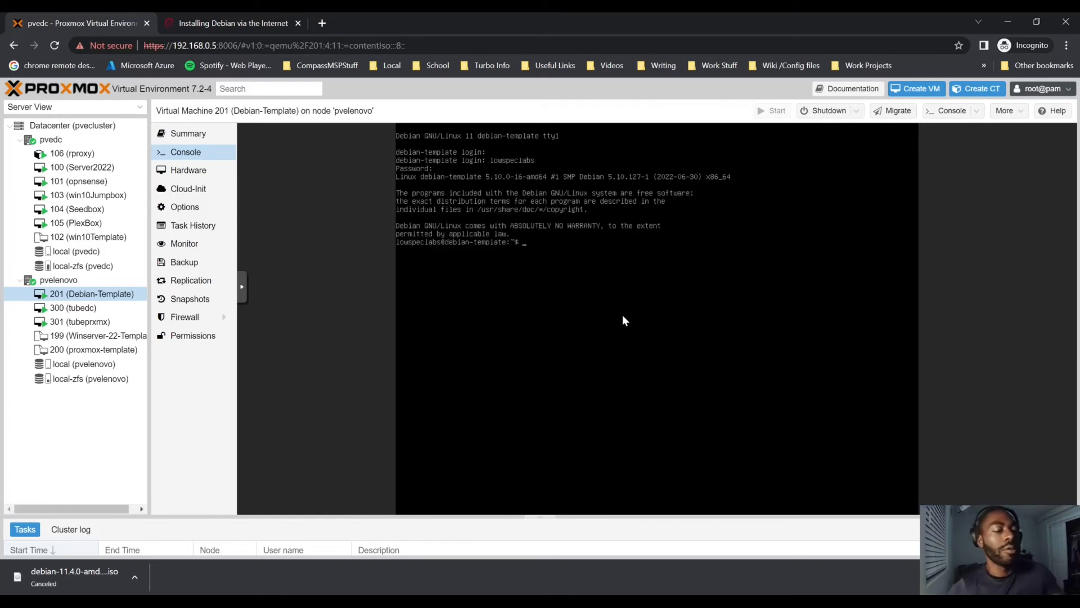
text(ping google.co)
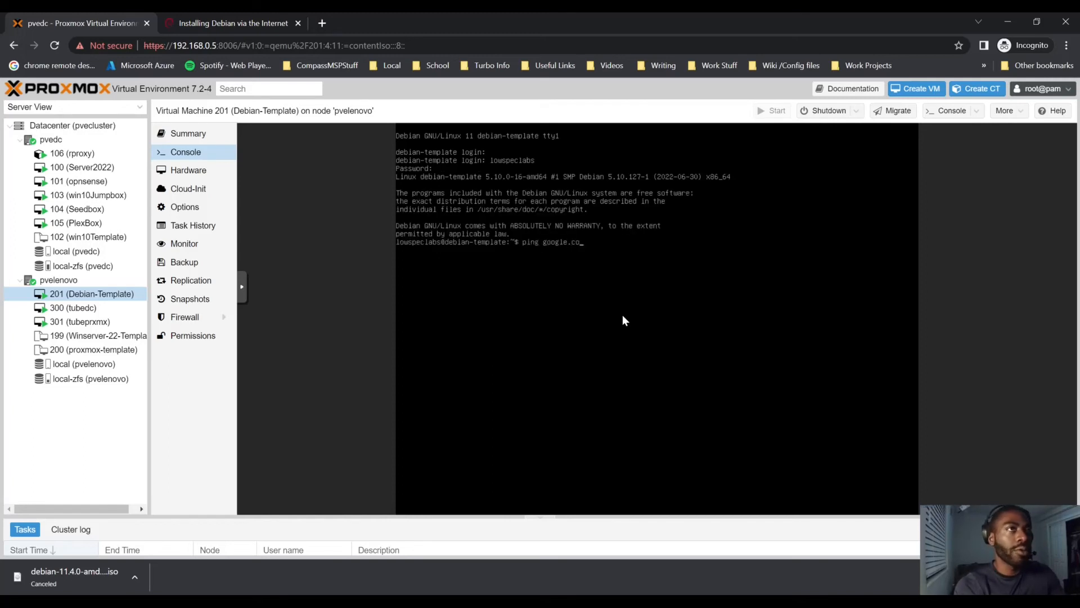
text(m)
key(Return)
key(ctrl+c)
Step: Attempt a sudo apt-get update and dist-upgrade, find sudo missing, and run su - instead
text(aa)
key(BackSpace)
key(BackSpace)
text(sudo apt-get uod)
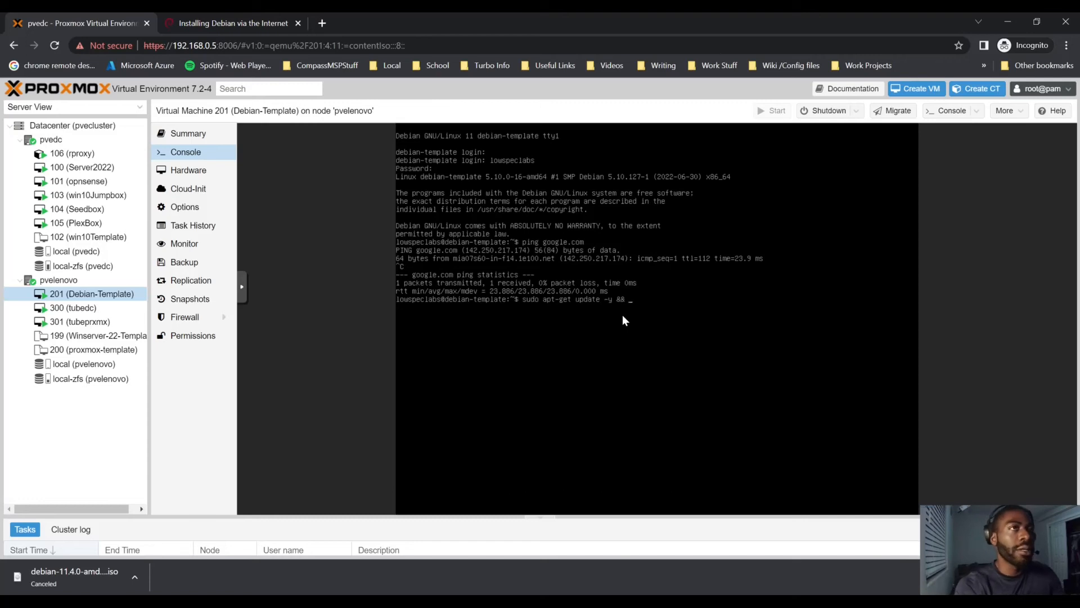
text( apt-get dist-upgrade -y)
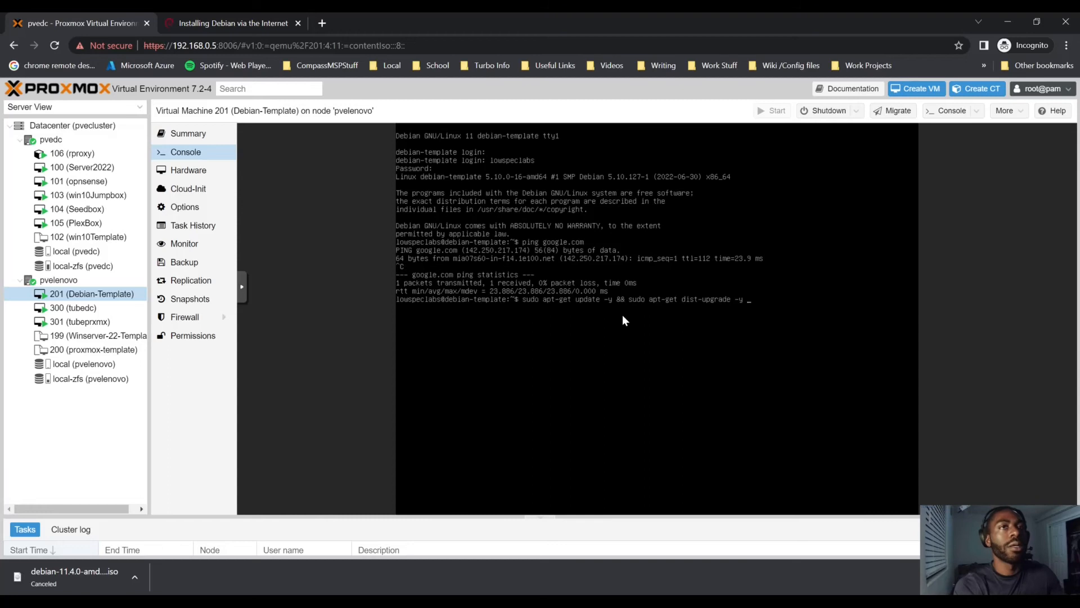
key(Return)
key(Up)
key(Down)
text(su -)
key(Return)
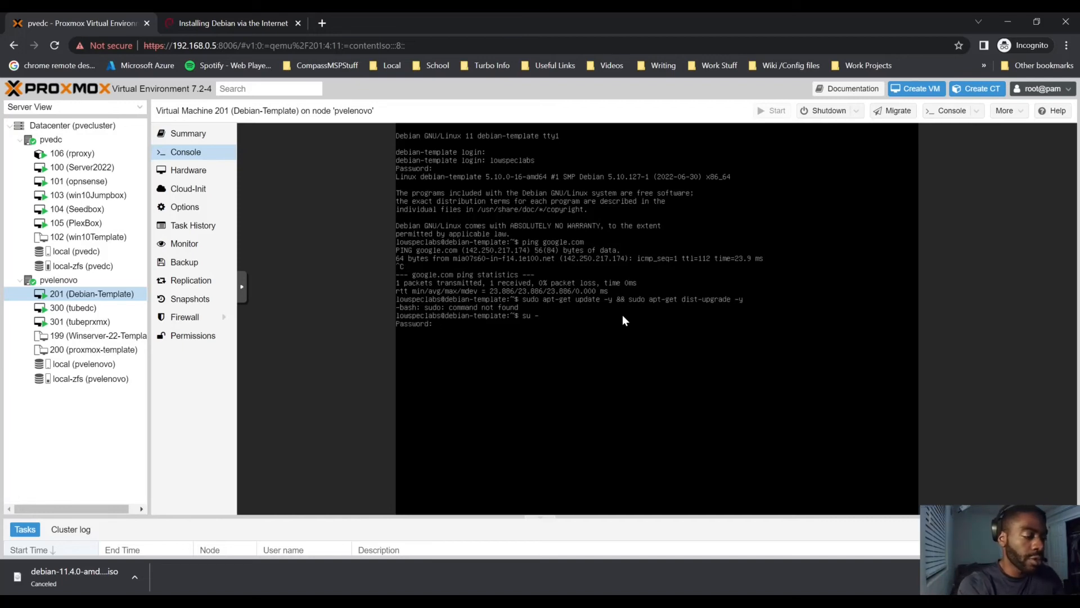
Step: Enter the root password and install sudo with apt-get install -y sudo
key(Return)
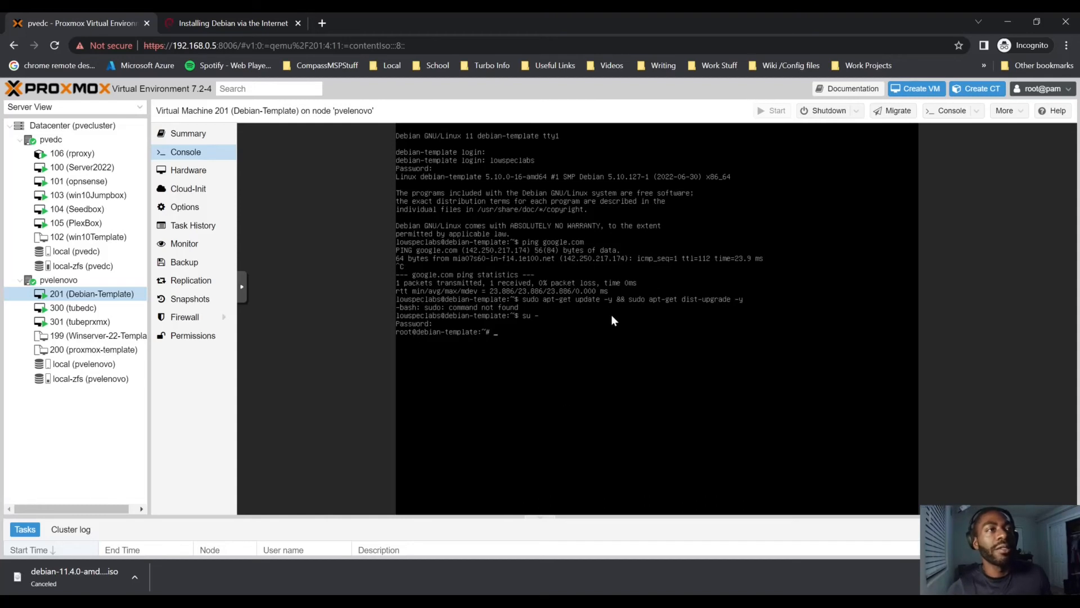
text(apt-get install -y sudo)
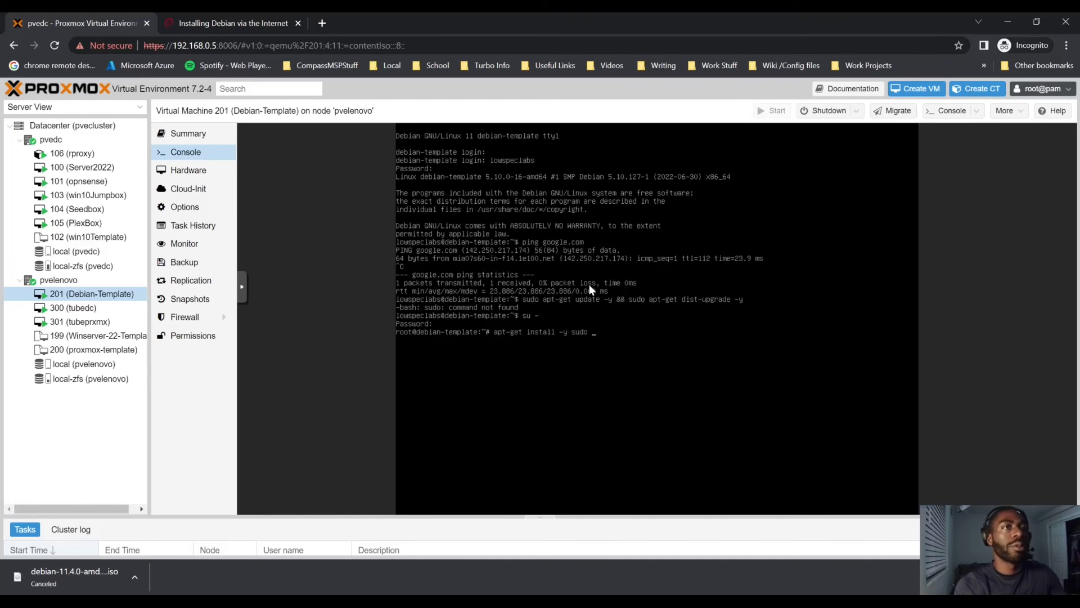
key(Return)
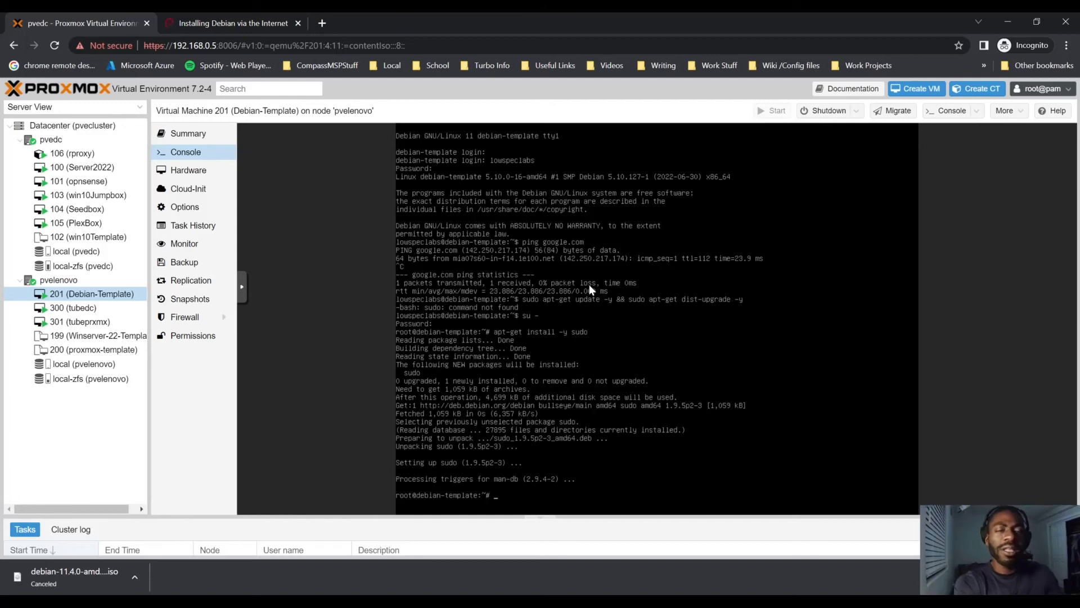
Step: Run apt-get update -y && apt-get dist-upgrade -y, reporting 0 upgraded, and enlarge the console
text(apt-get install)
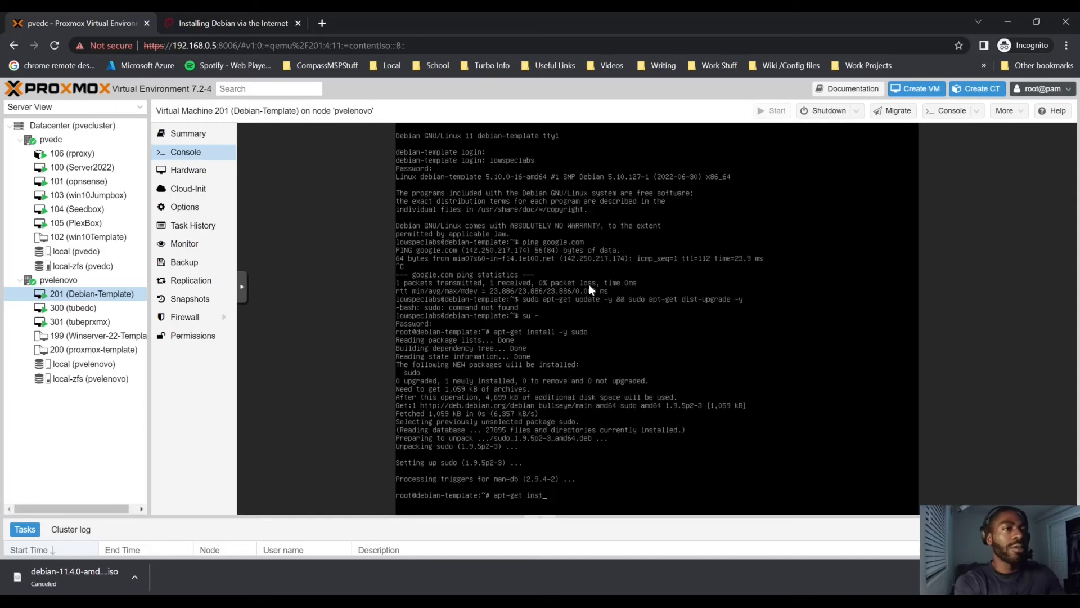
key(BackSpace)
key(BackSpace)
key(BackSpace)
key(BackSpace)
key(BackSpace)
key(BackSpace)
key(BackSpace)
key(BackSpace)
key(BackSpace)
key(BackSpace)
key(BackSpace)
key(BackSpace)
key(BackSpace)
key(BackSpace)
key(BackSpace)
text(a)
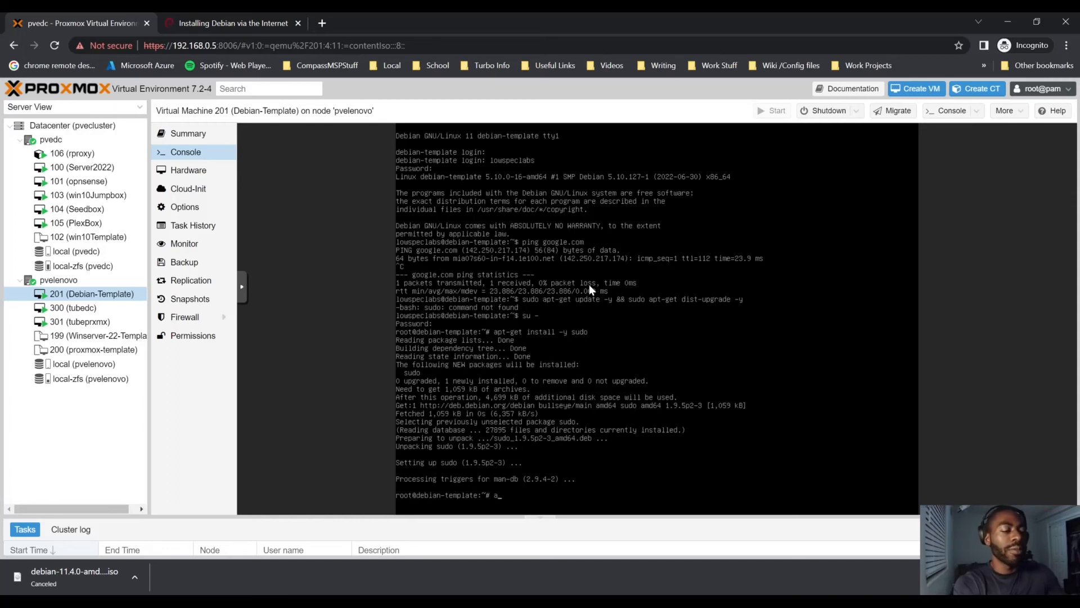
text(pt-get update -y && apt-gf)
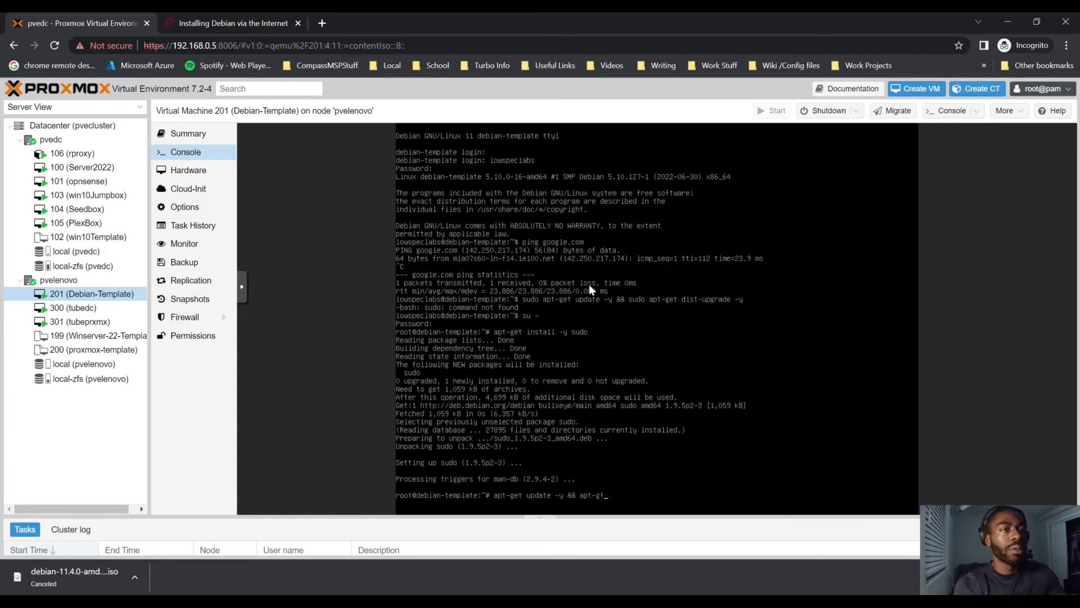
text(e dist-upgrade )
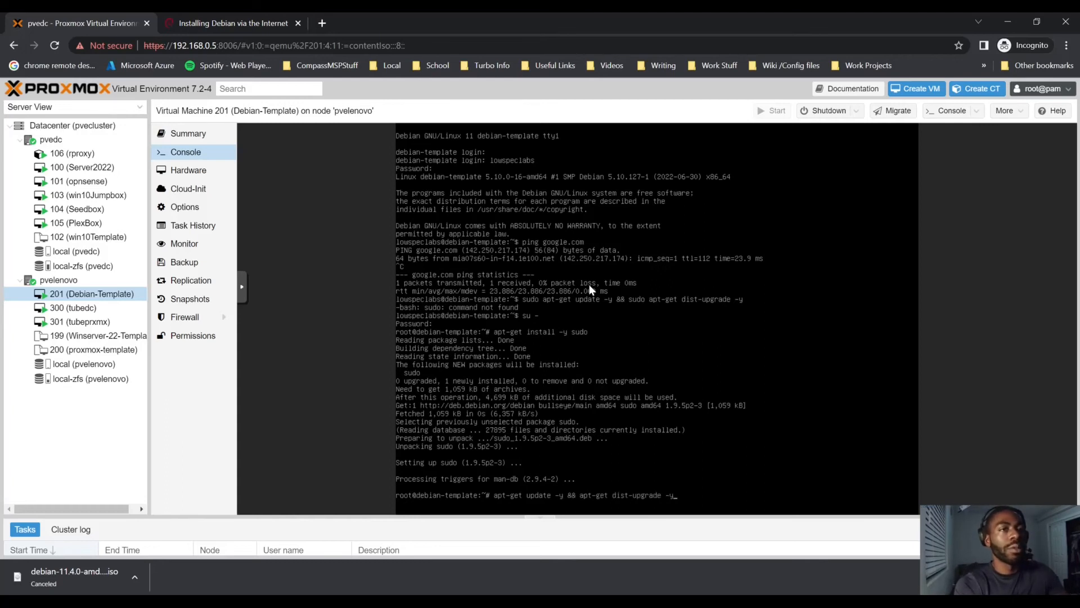
text(-y)
key(Return)
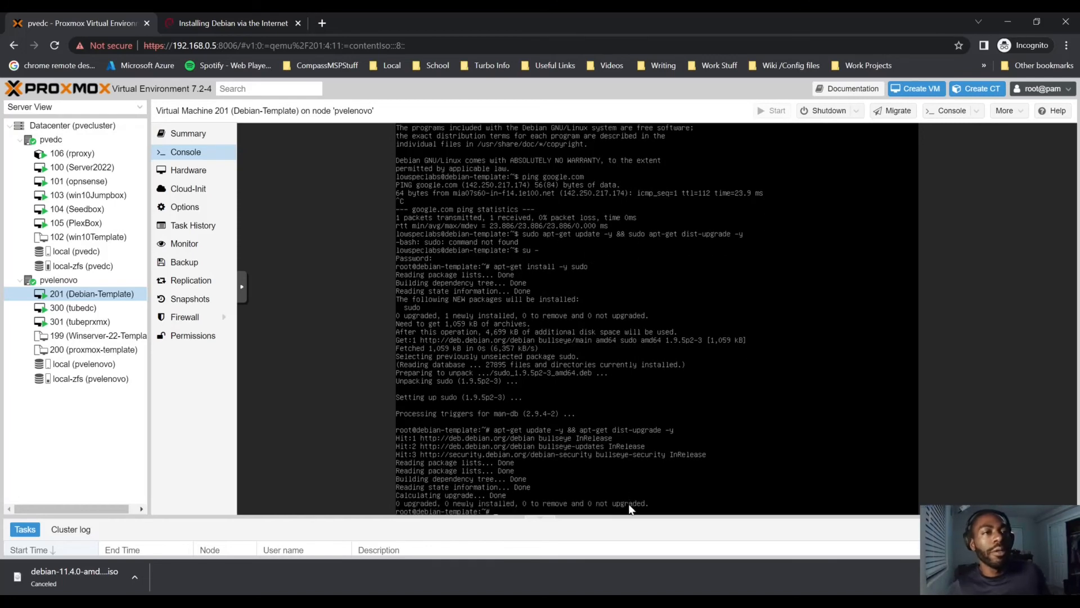
drag(629, 517, 629, 530)
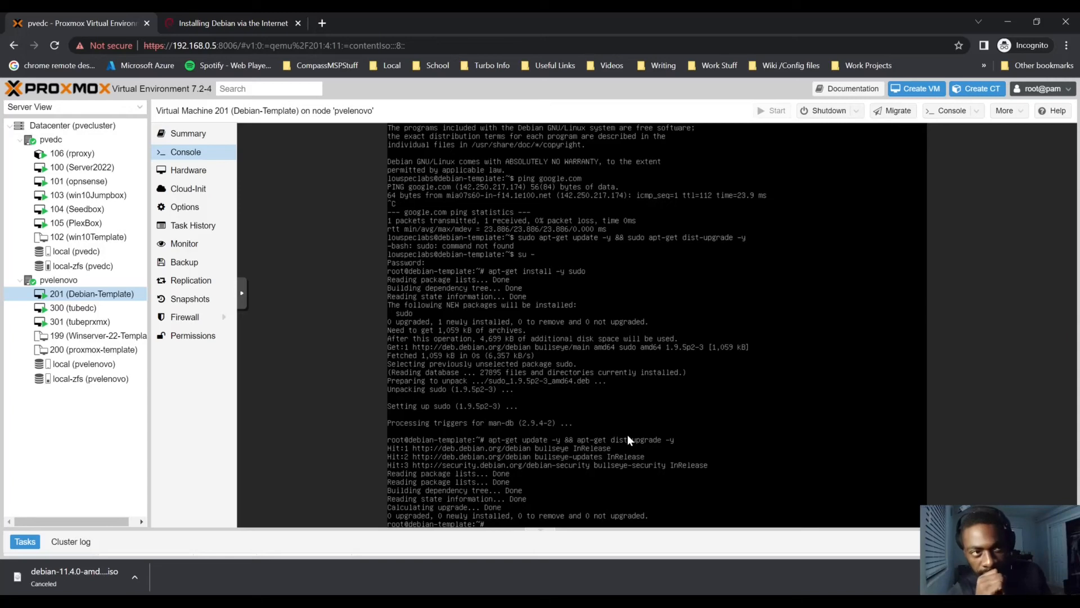
text(apt-get)
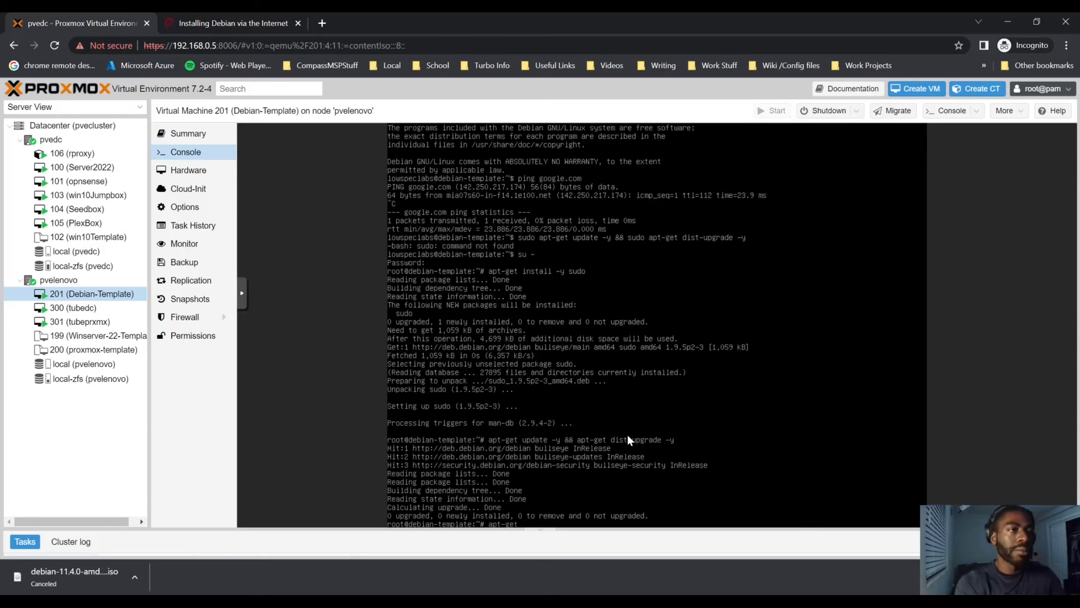
text( install -y htop)
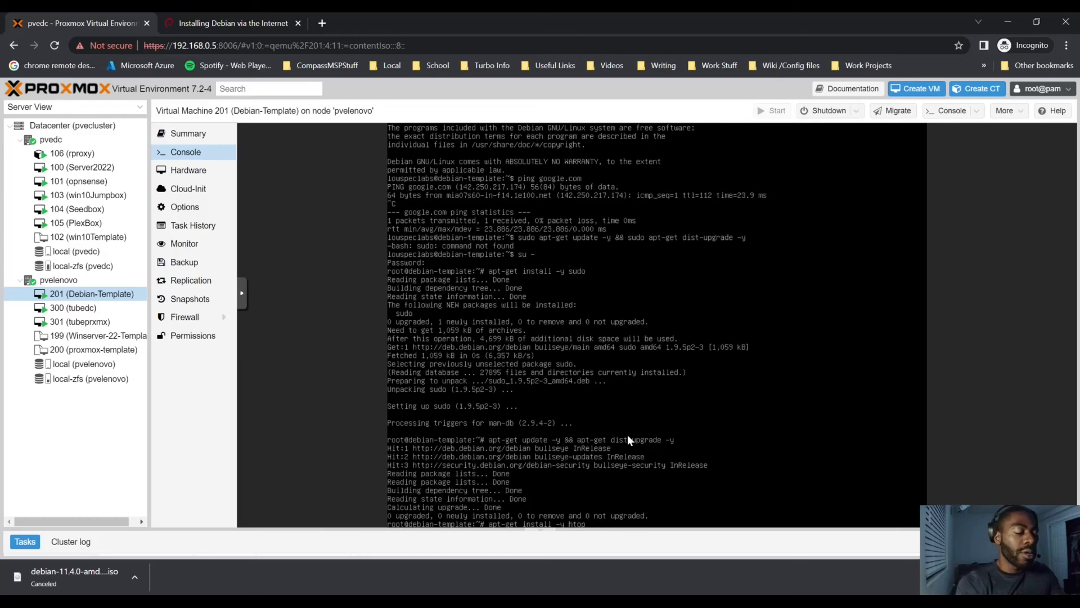
Step: Run apt-get install -y htop ranger qemu-guest-agent in the VM 201 console
text(ranger)
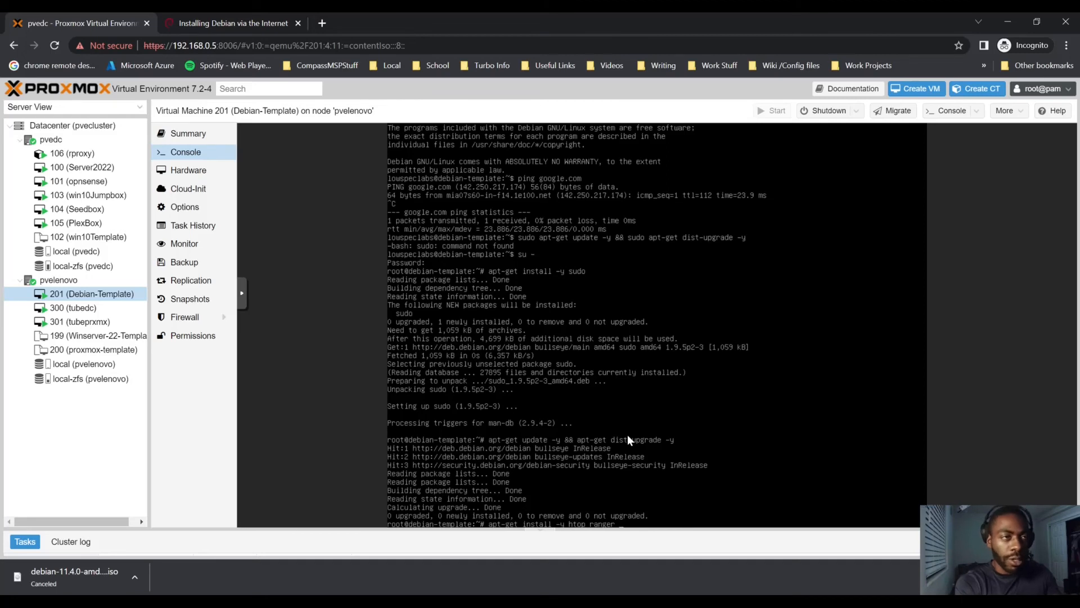
text(gu)
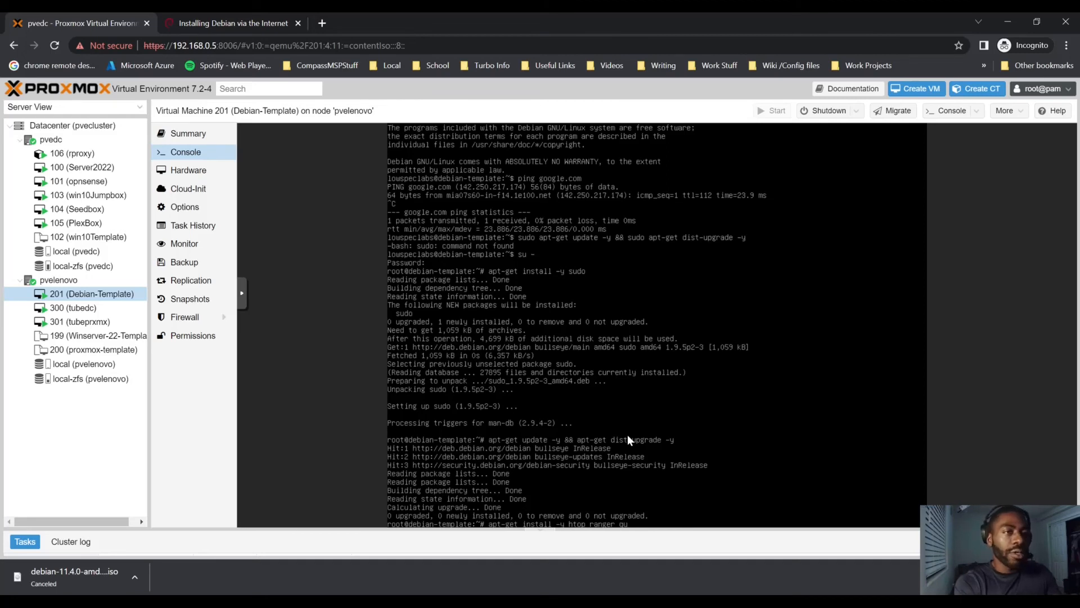
text(mu)
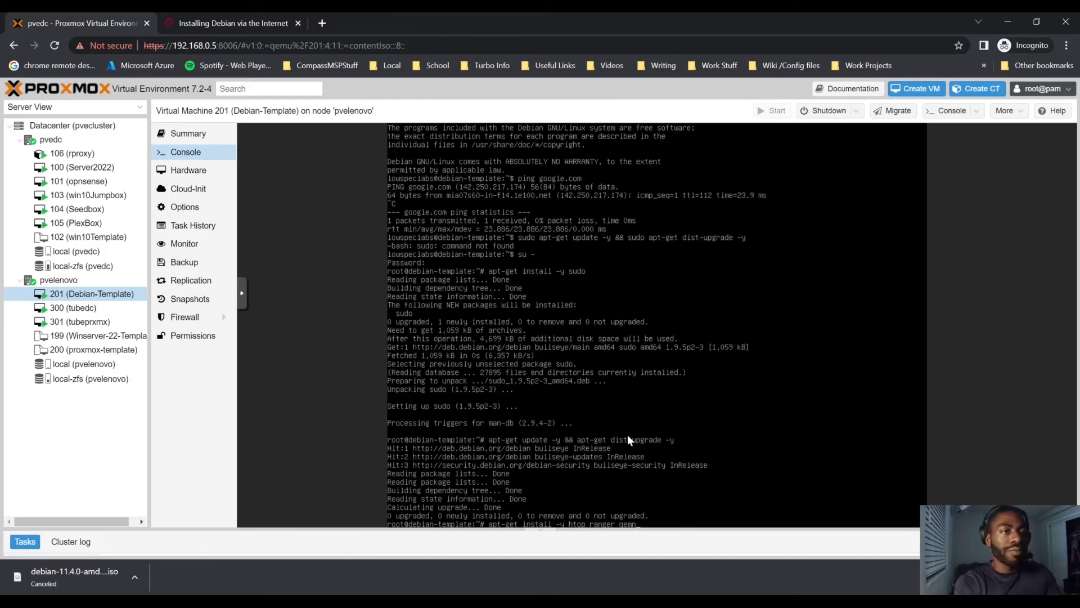
text(-guest-agent)
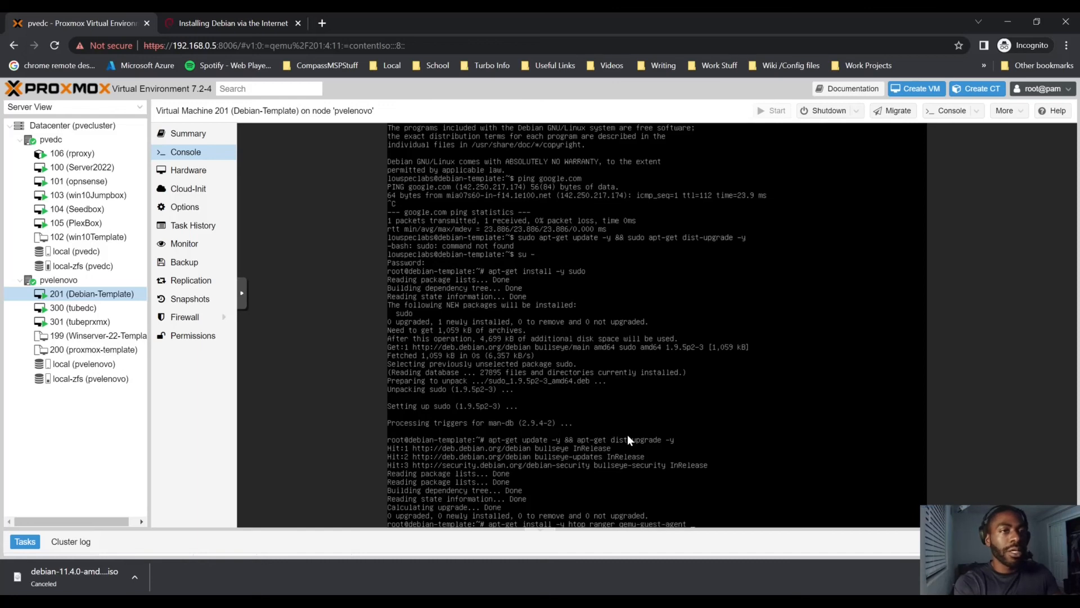
key(Return)
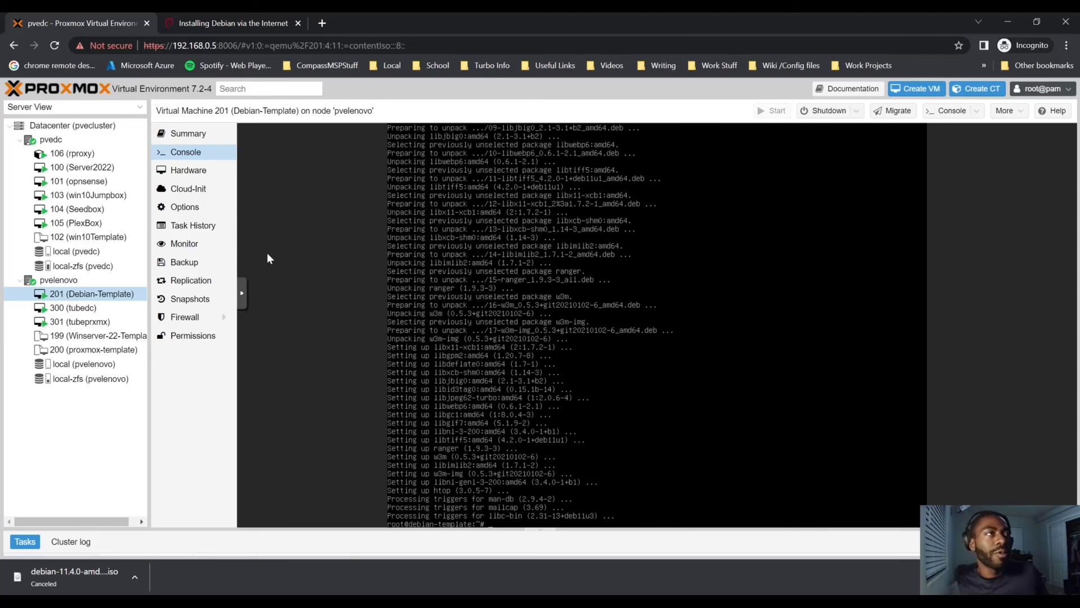
Step: Open VM 201's Summary and view the guest agent's IP addresses for the ens18 interface
click(202, 171)
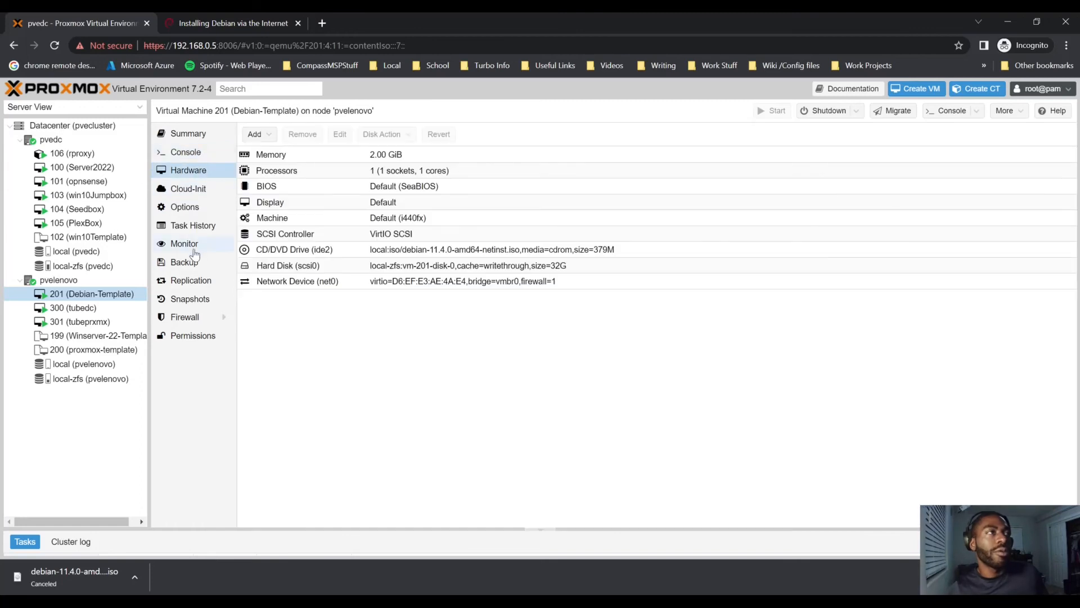
click(204, 209)
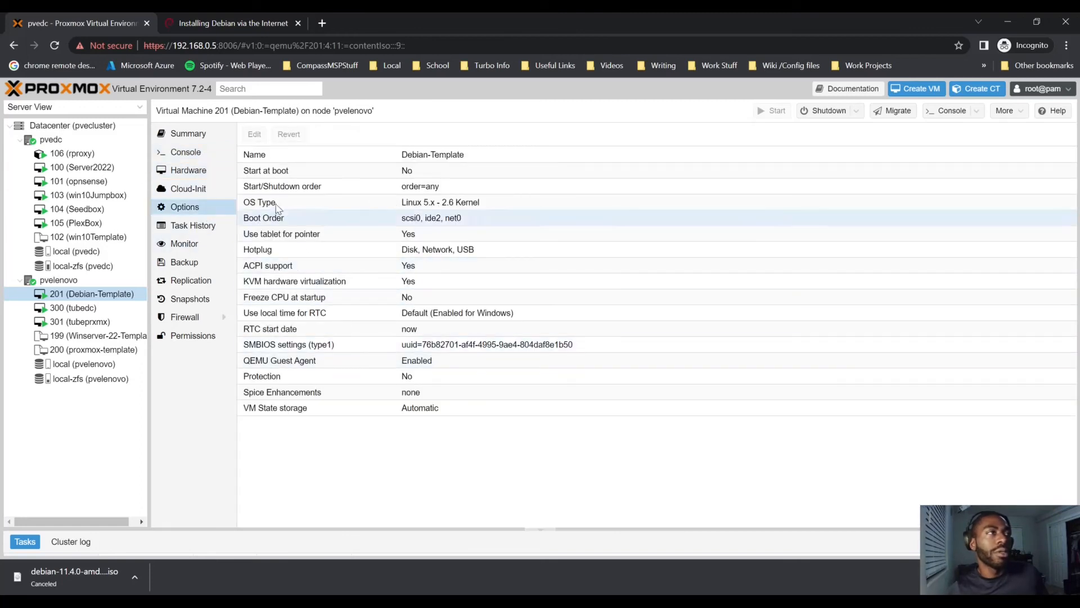
click(208, 152)
click(207, 138)
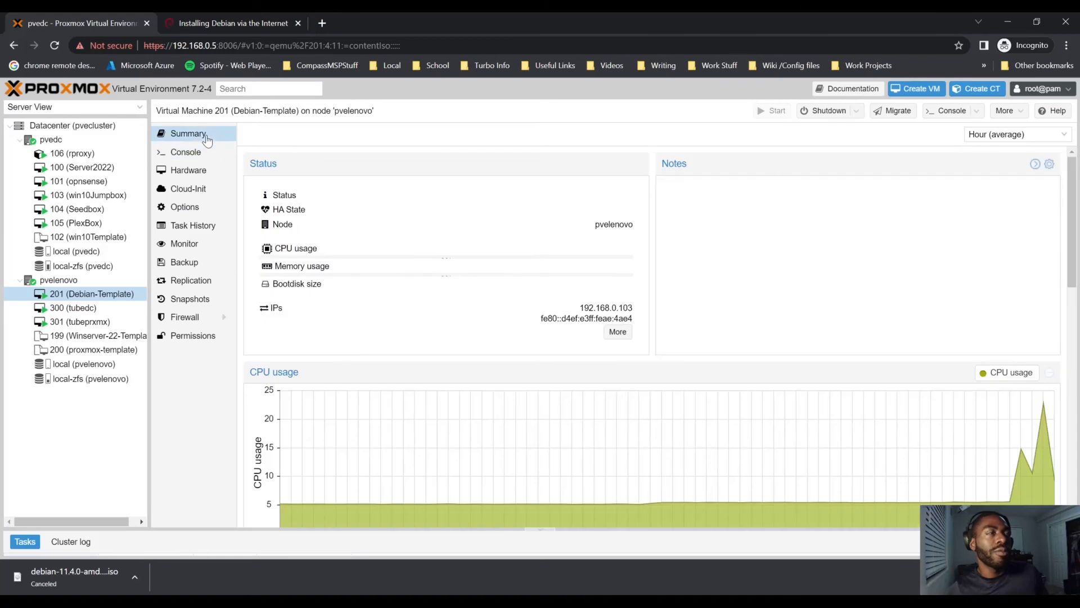
click(618, 332)
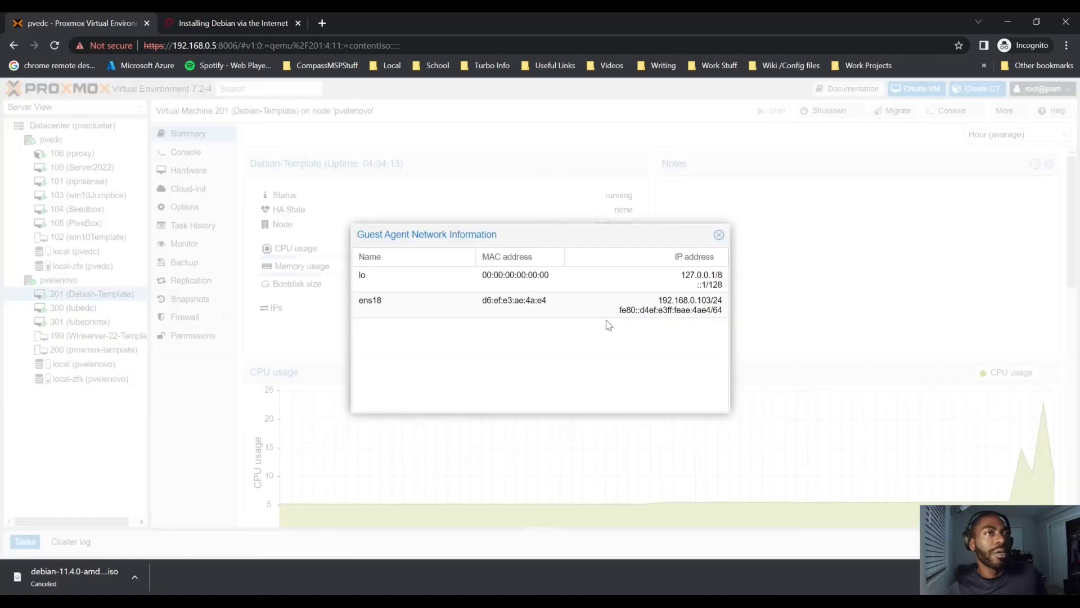
click(647, 309)
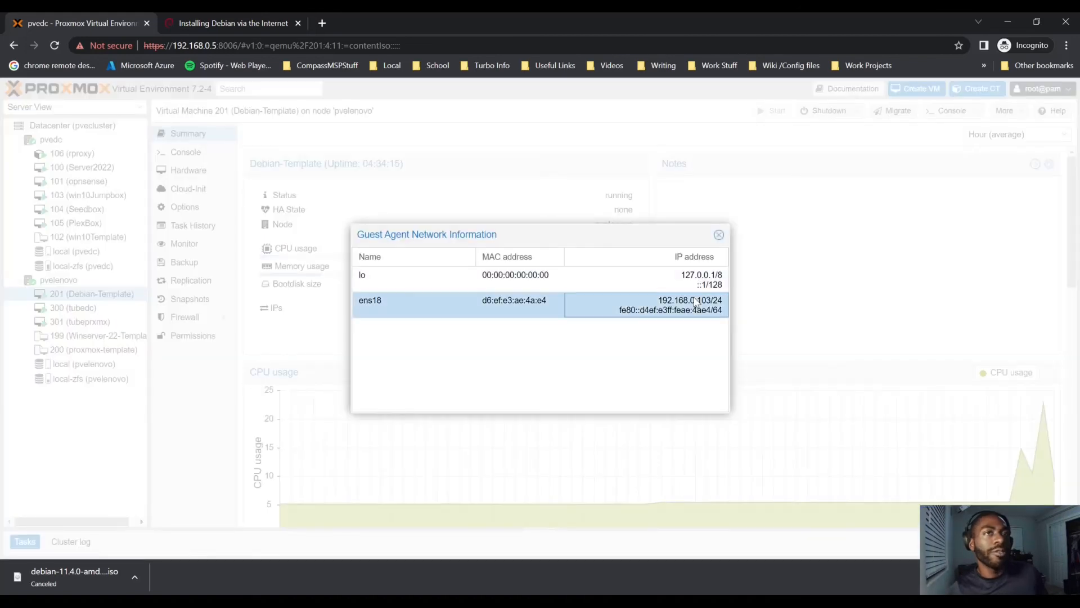
click(719, 235)
Step: Scroll through the Summary page and return to VM 201's console
scroll(552, 247, down, 5)
scroll(549, 247, up, 5)
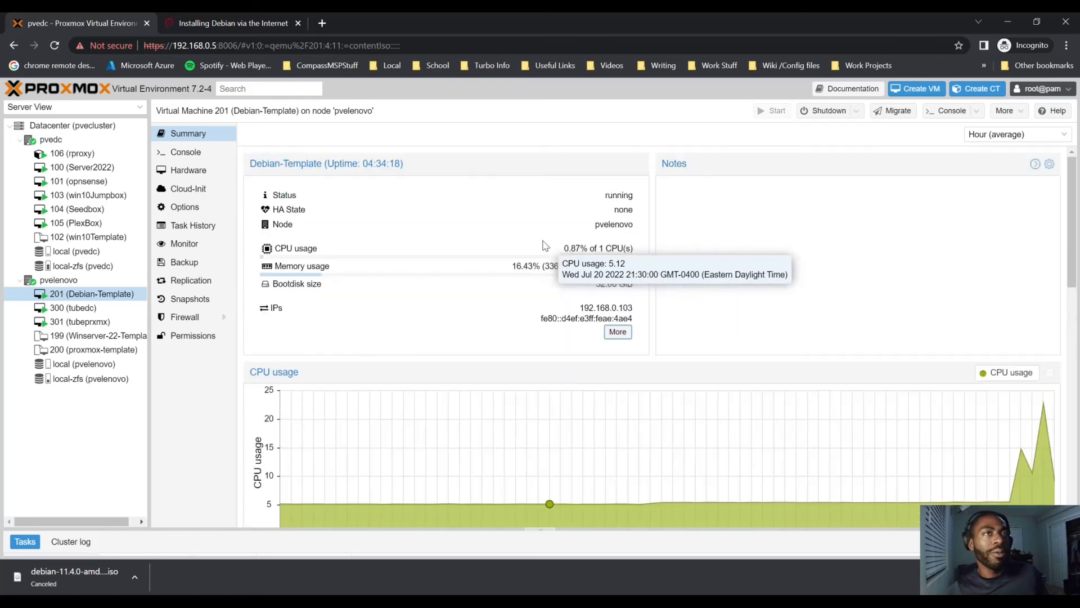
scroll(544, 246, down, 5)
click(185, 152)
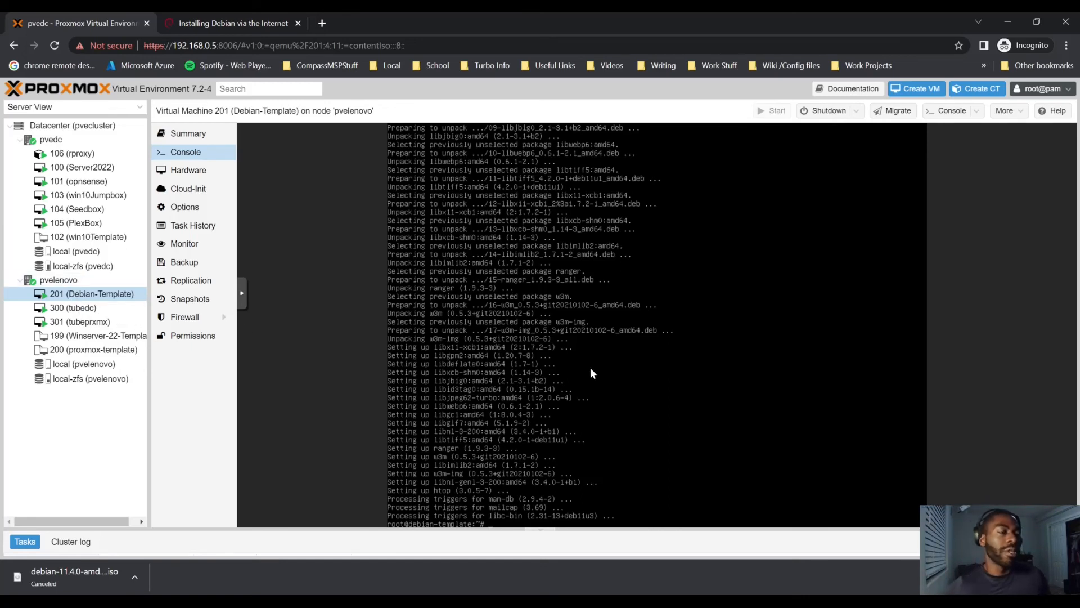
Step: Run systemctl status sshd to confirm ssh.service is active and listening on port 22
text(system)
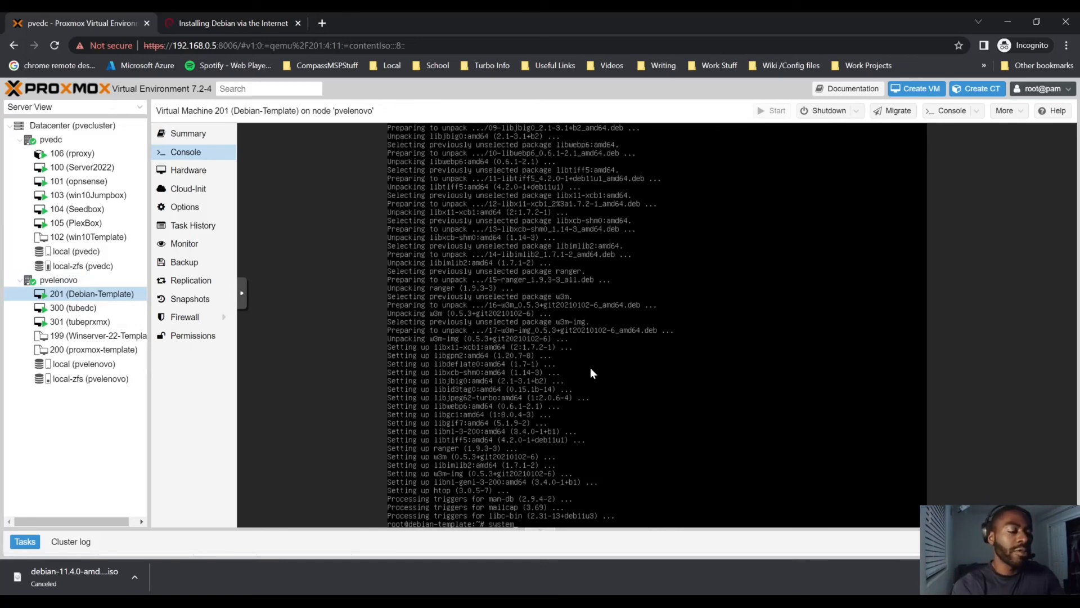
text(ctl status  sshd)
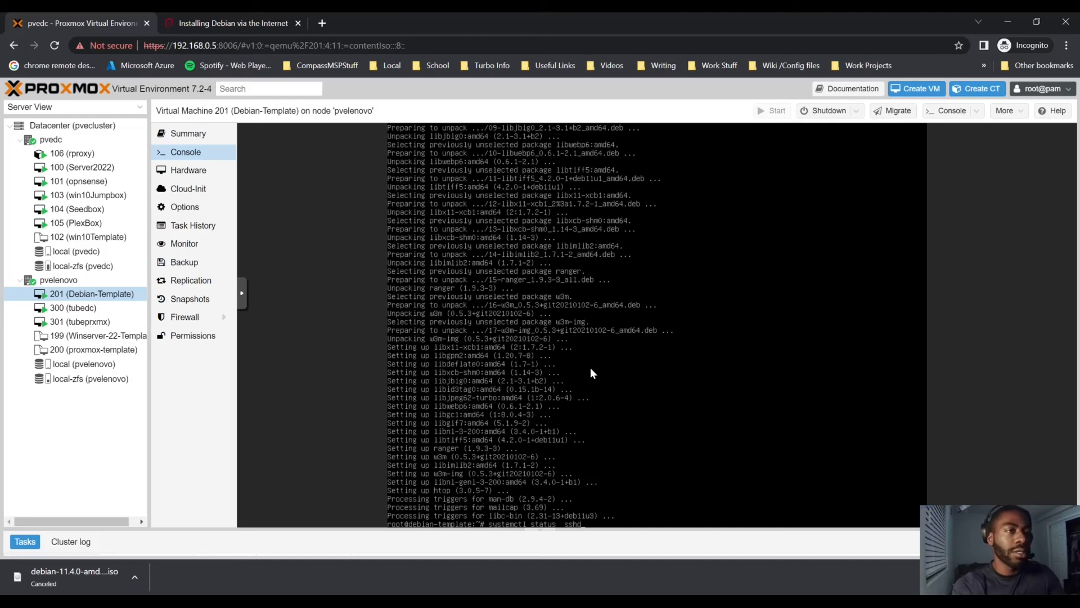
key(Return)
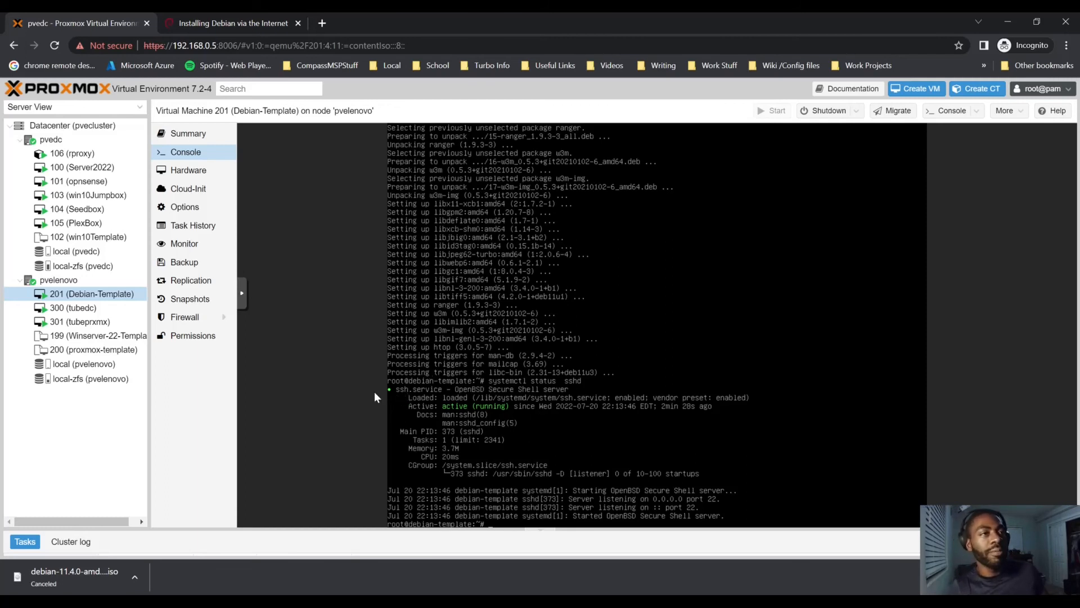
Step: Stop VM 201 (Debian-Template) from its context menu and confirm the shutdown
right_click(118, 295)
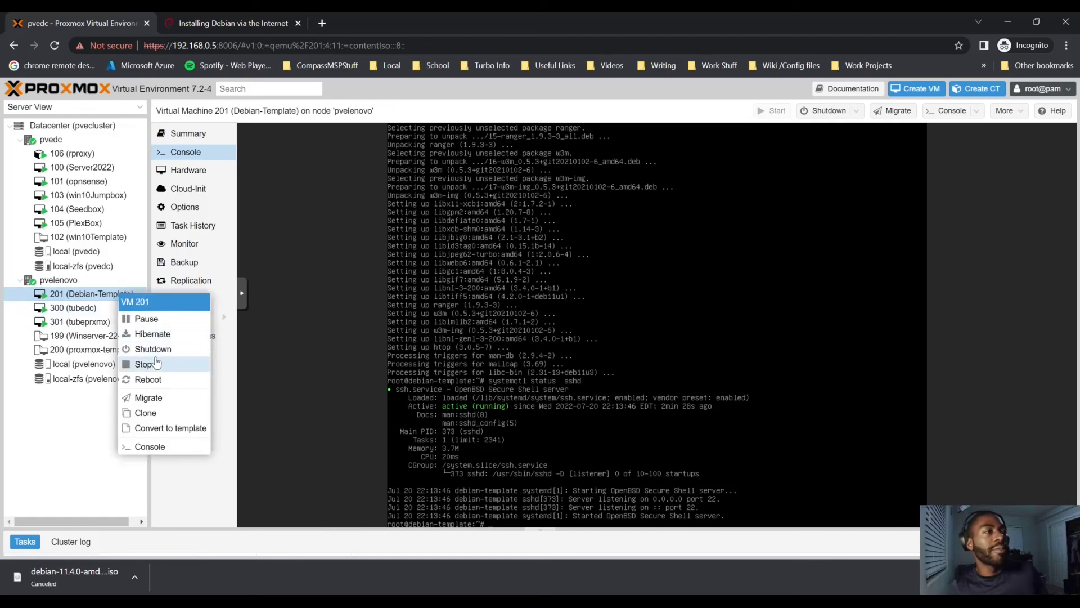
click(157, 363)
click(517, 341)
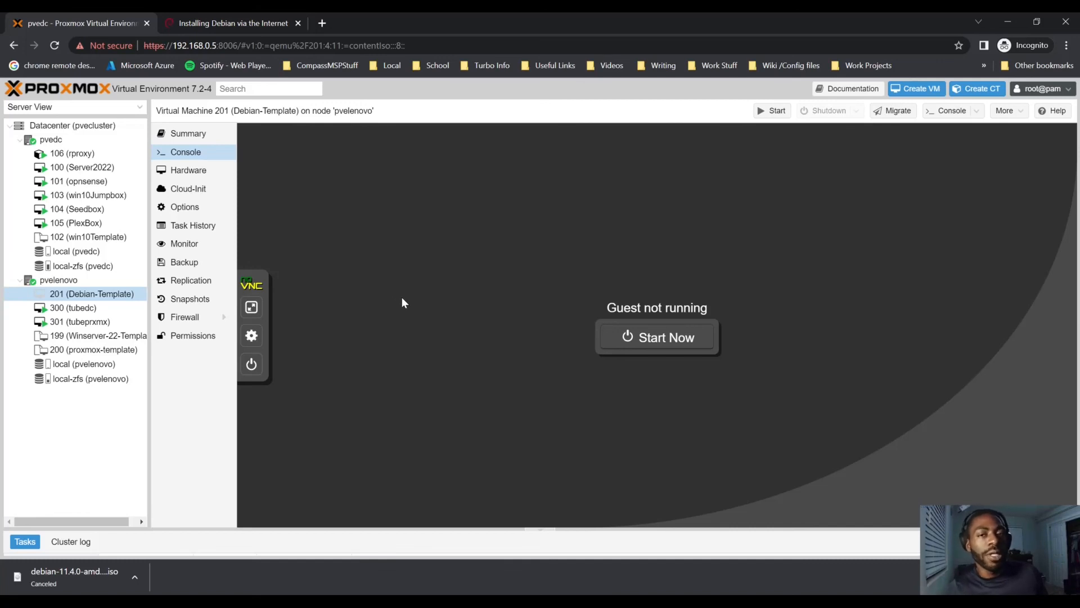
Step: Convert VM 201 (Debian-Template) to a template and confirm the conversion
right_click(100, 301)
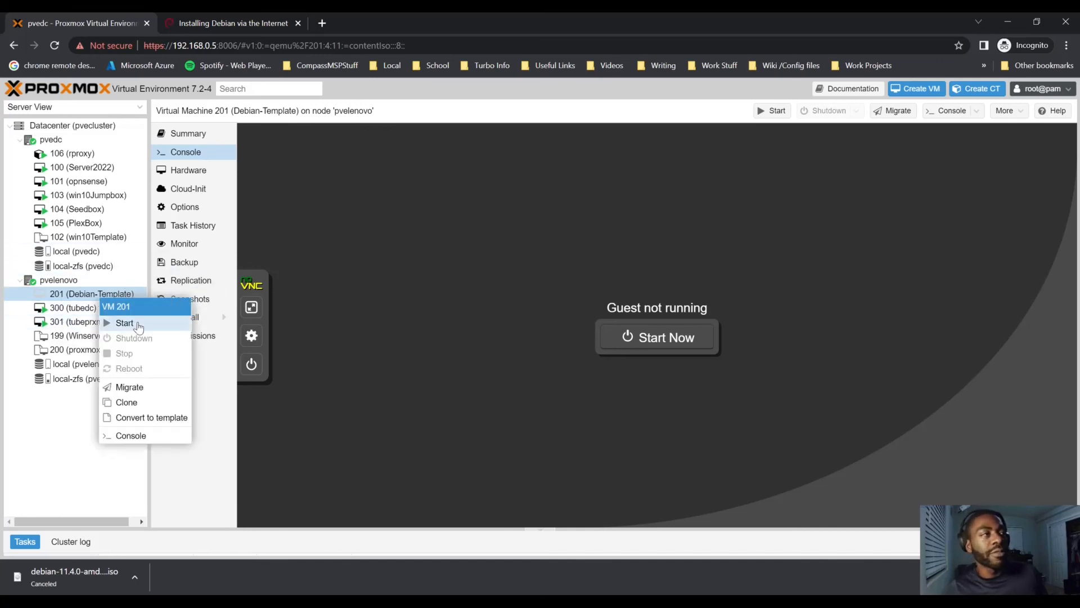
click(144, 421)
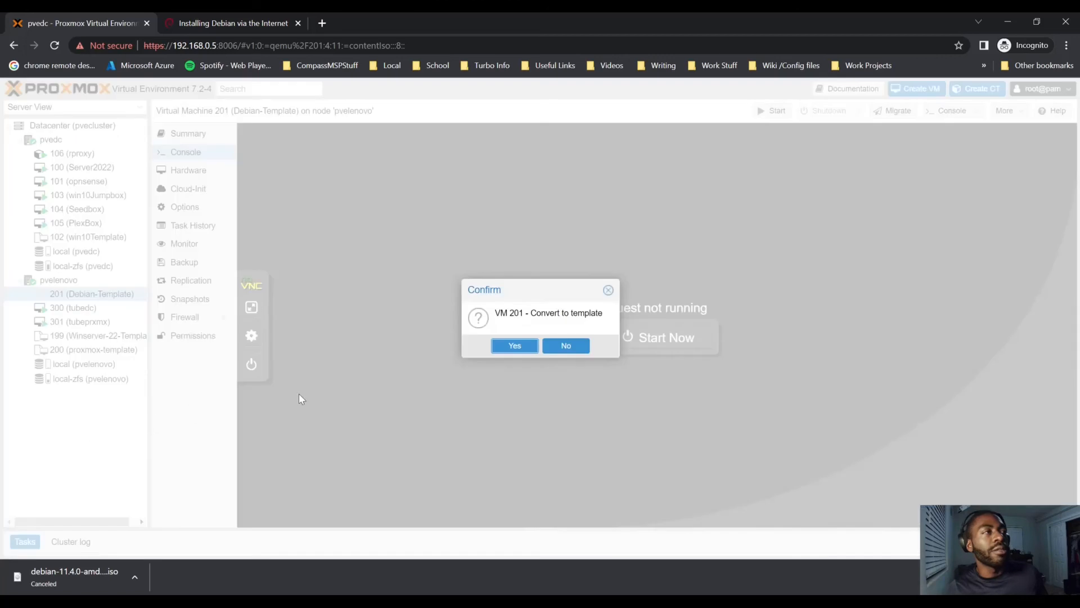
click(502, 344)
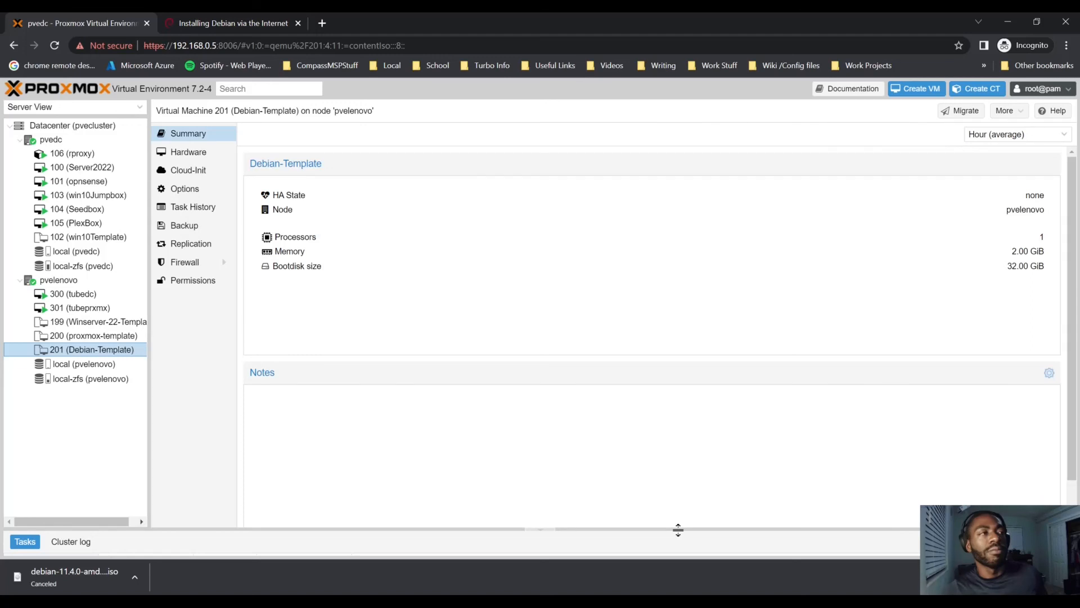
Step: Start cloning the Debian-Template template, comparing Full Clone and settling on Linked Clone mode
right_click(83, 357)
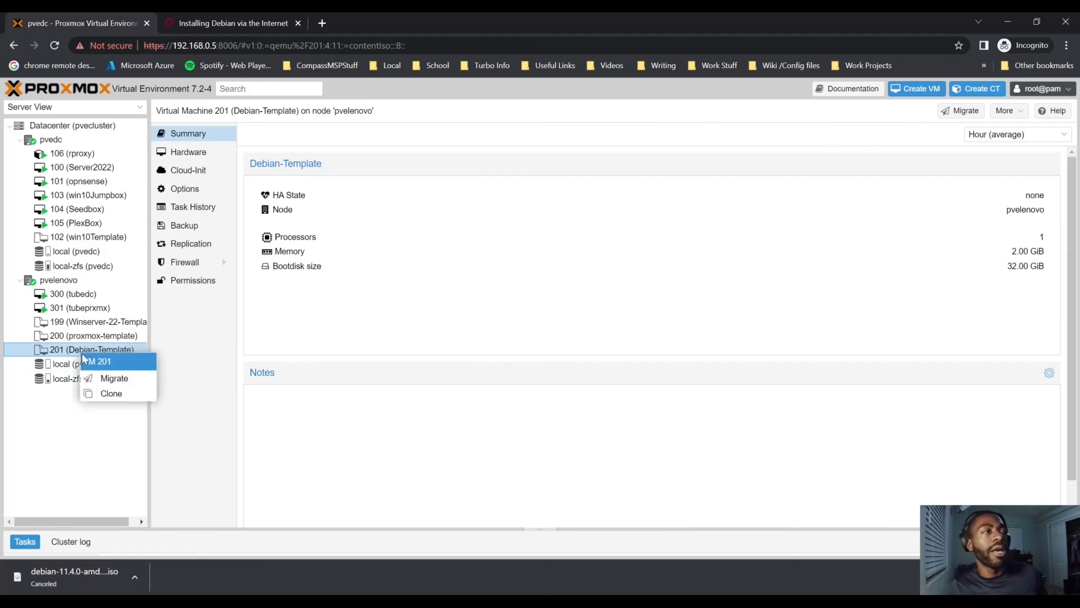
click(109, 393)
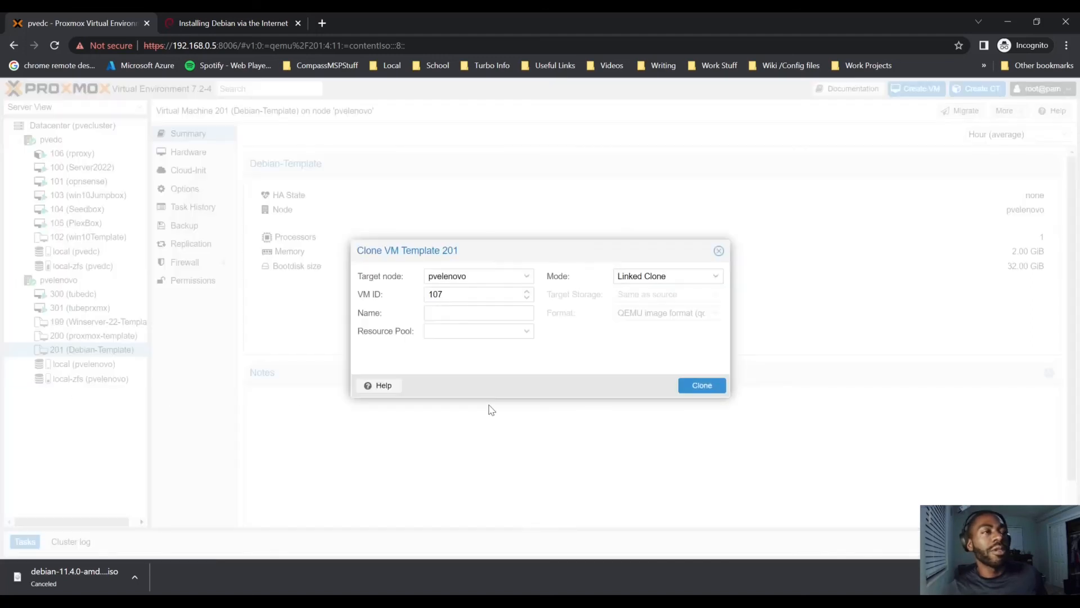
click(662, 274)
click(650, 306)
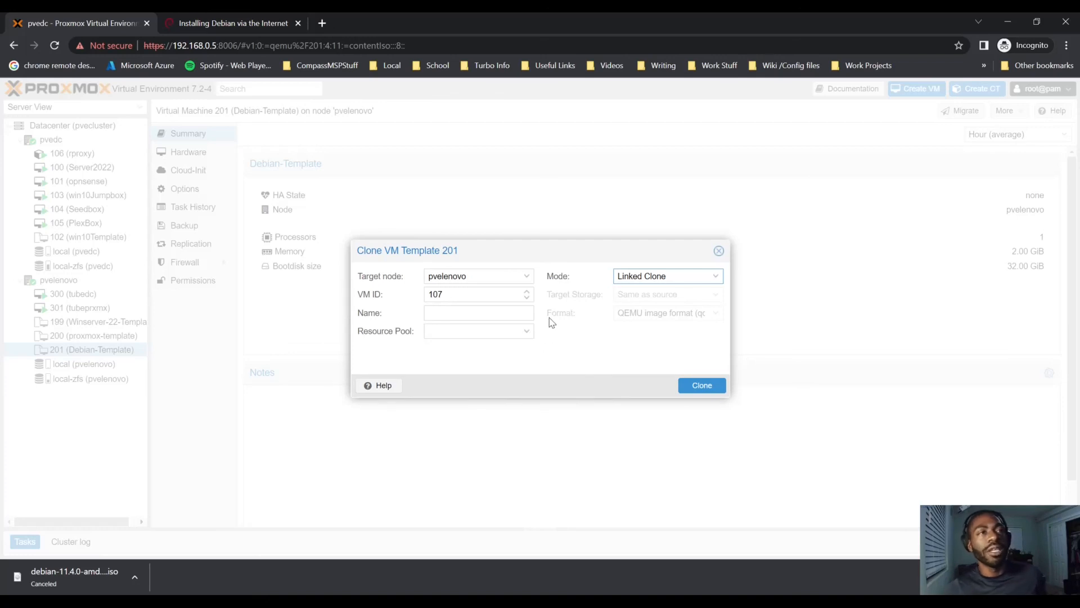
click(639, 277)
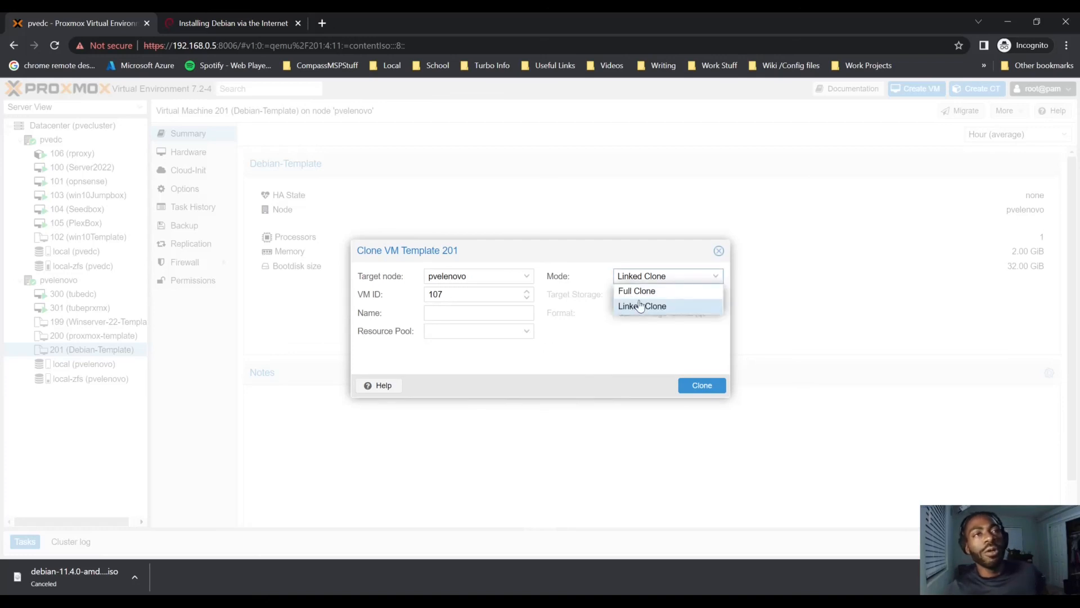
click(641, 292)
click(634, 294)
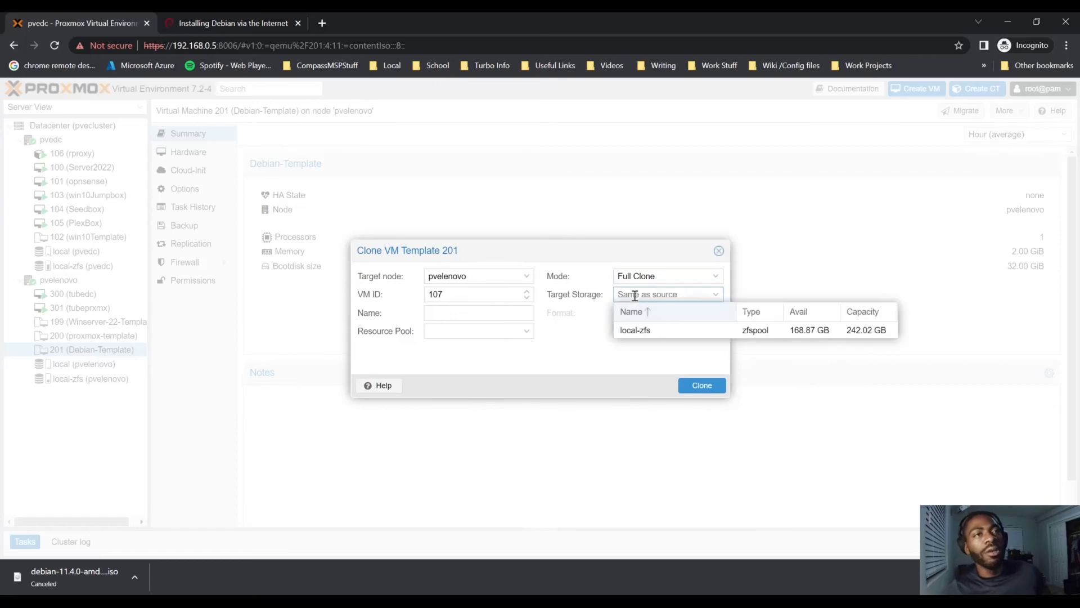
click(643, 277)
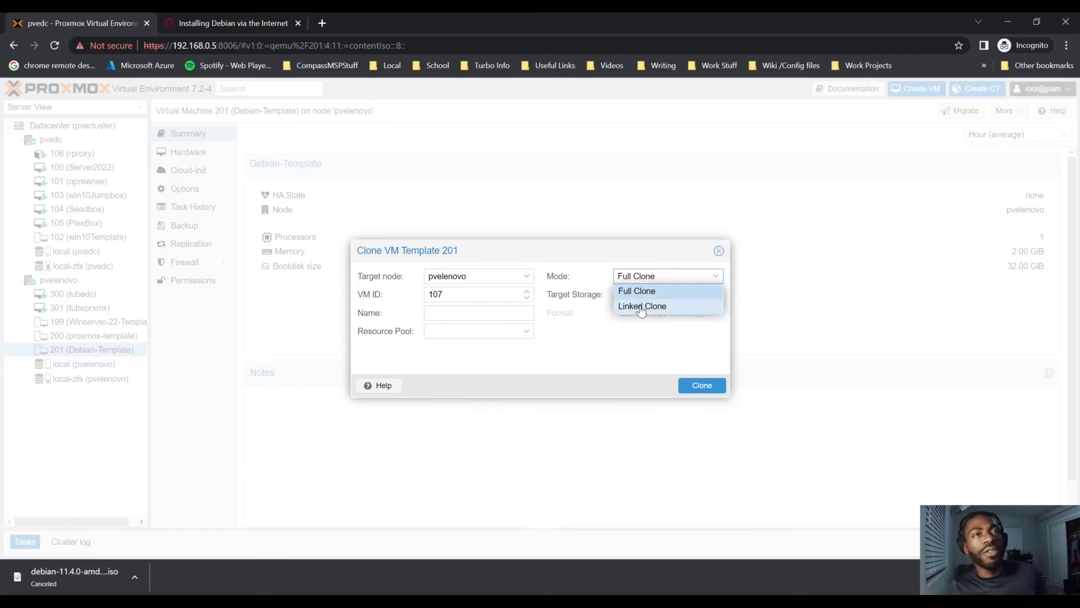
click(636, 307)
click(634, 275)
click(637, 291)
click(645, 276)
click(645, 305)
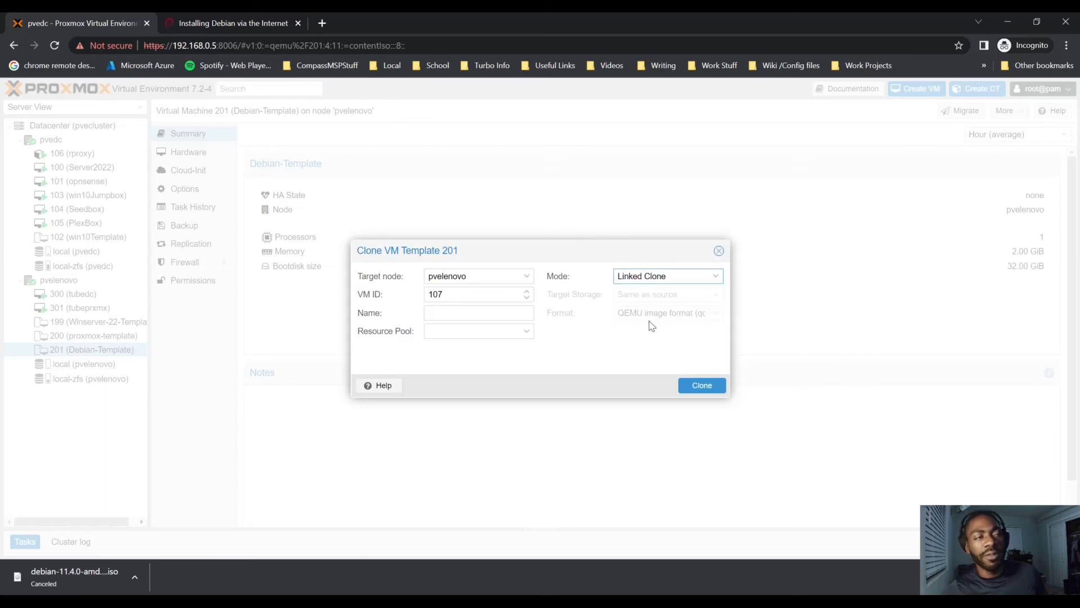
Step: Replace VM ID 107 with 302, name the clone deb-temp-test, and create it
drag(481, 296, 398, 297)
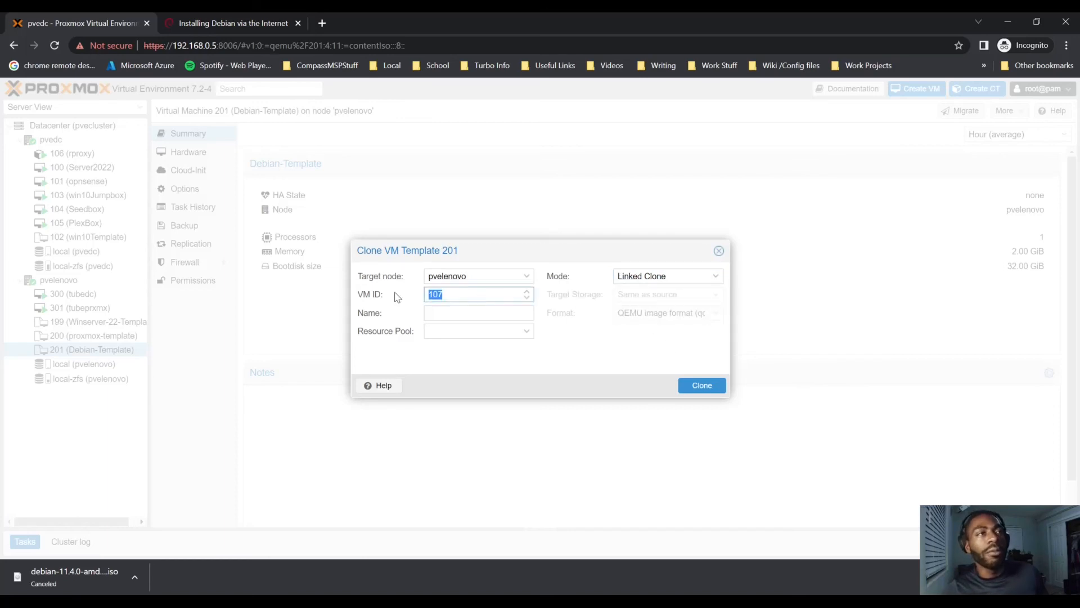
drag(499, 294, 422, 294)
text(302)
click(488, 309)
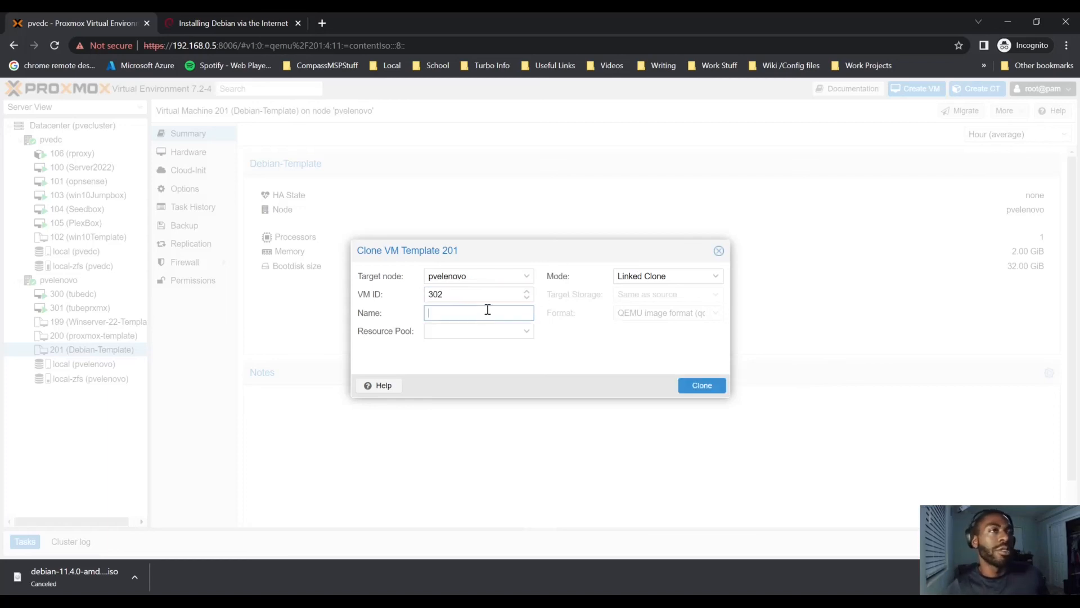
text(deb-temp-test)
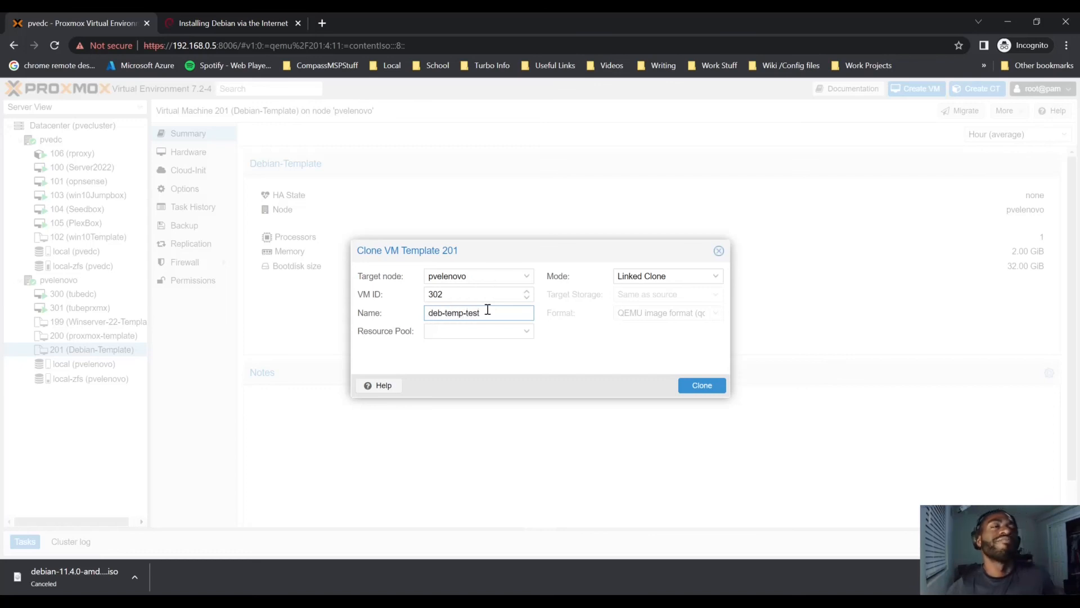
click(695, 384)
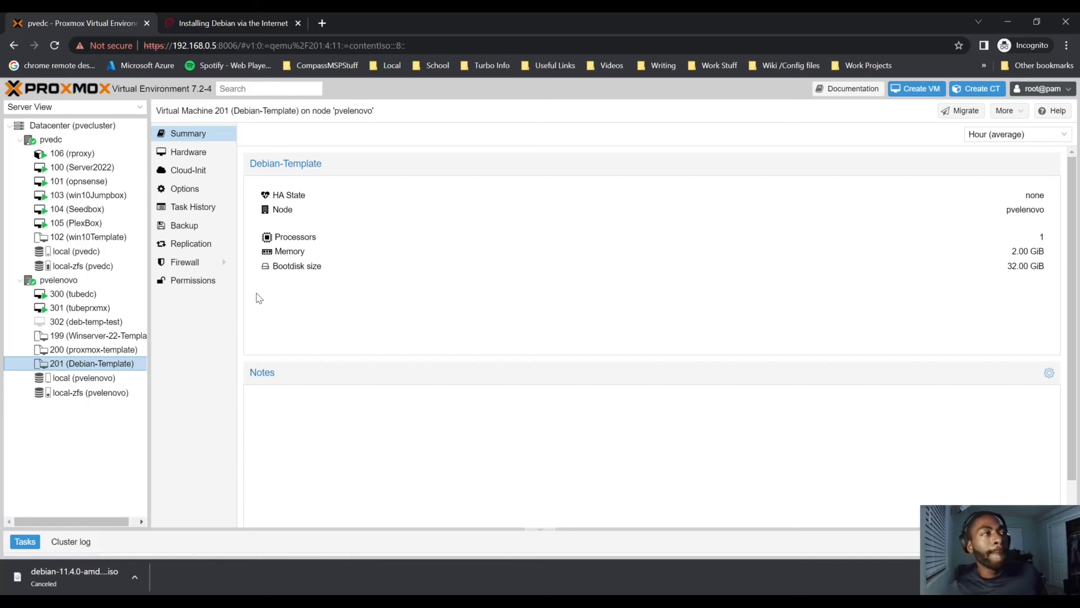
Step: Select VM 302 (deb-temp-test) and start it
click(90, 329)
right_click(89, 324)
key(Escape)
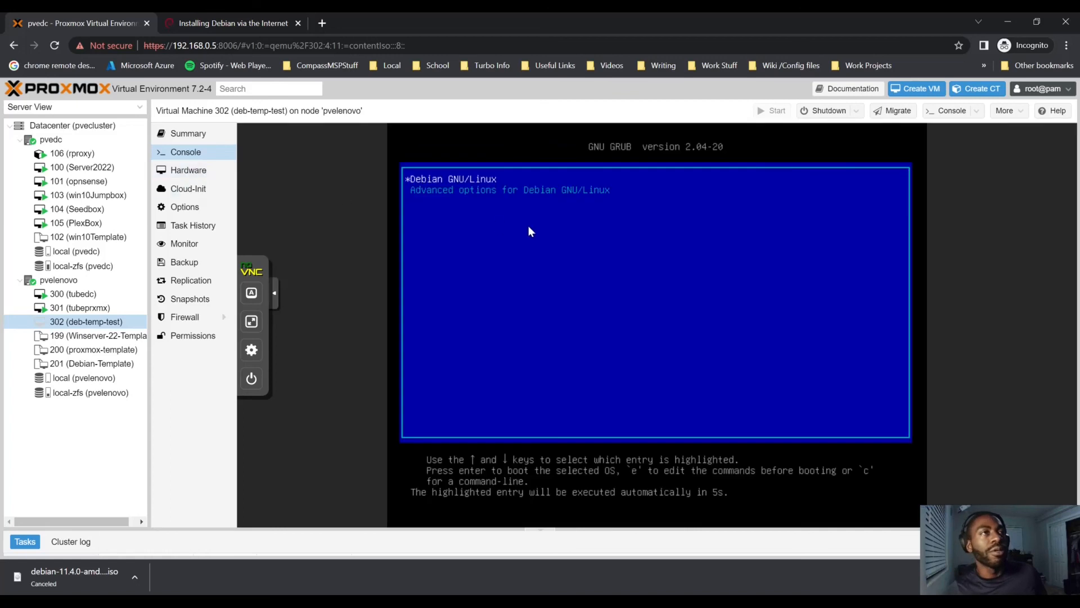
Step: Boot the Debian GNU/Linux entry from the GRUB menu
key(Down)
key(Up)
key(Return)
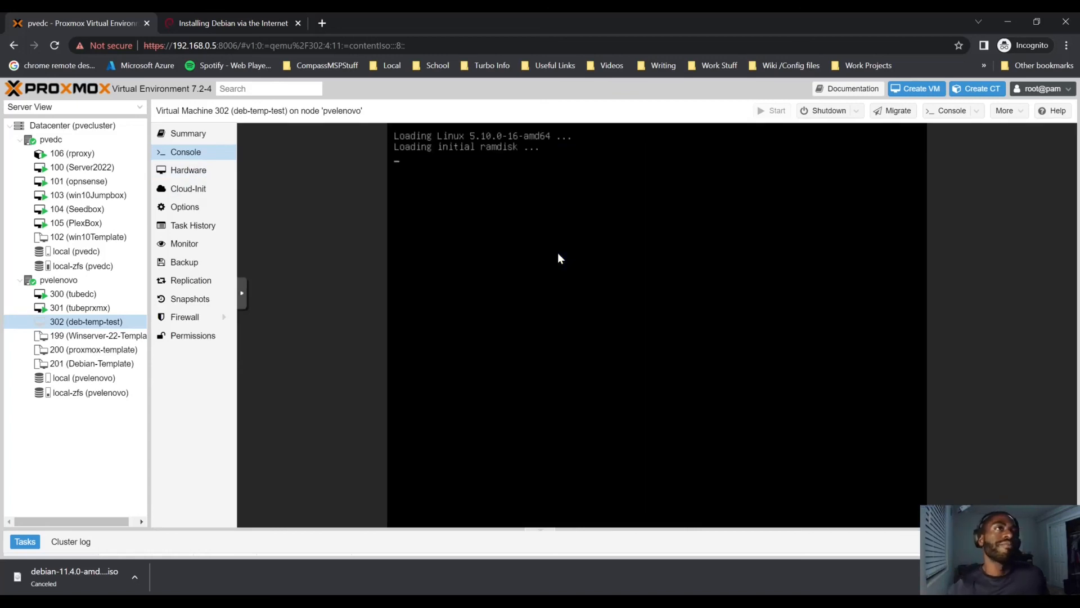